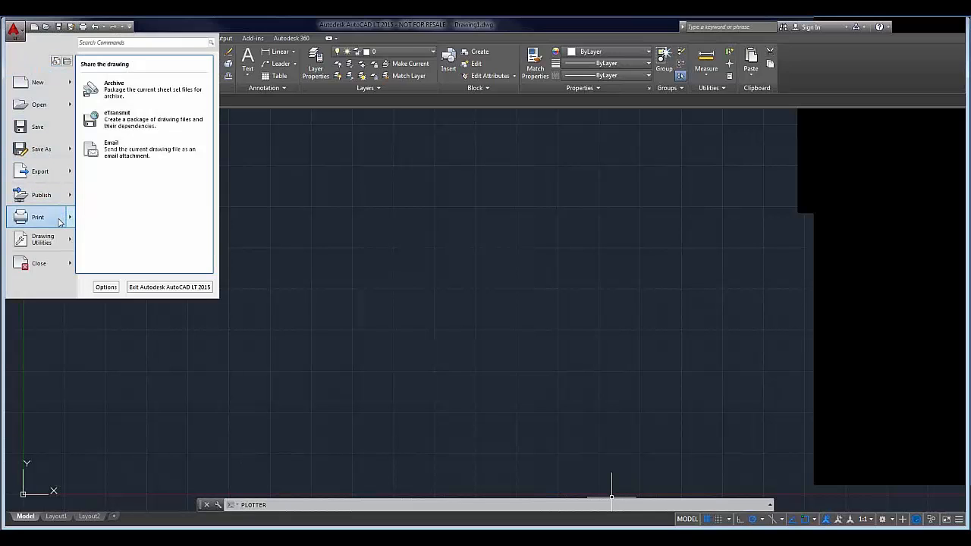
Open the Plotter Manager to show the folder of plotter configurations.
mouse_move(59, 220)
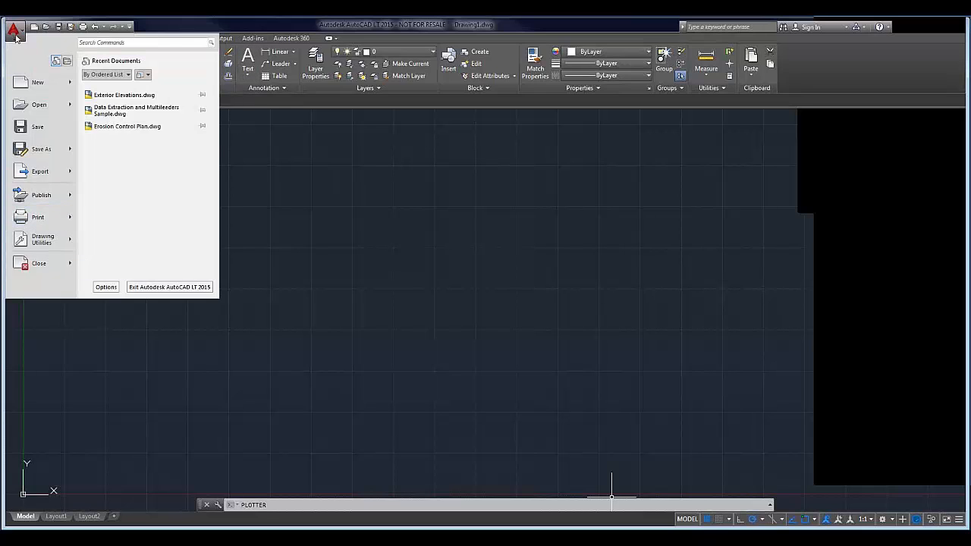
click(235, 28)
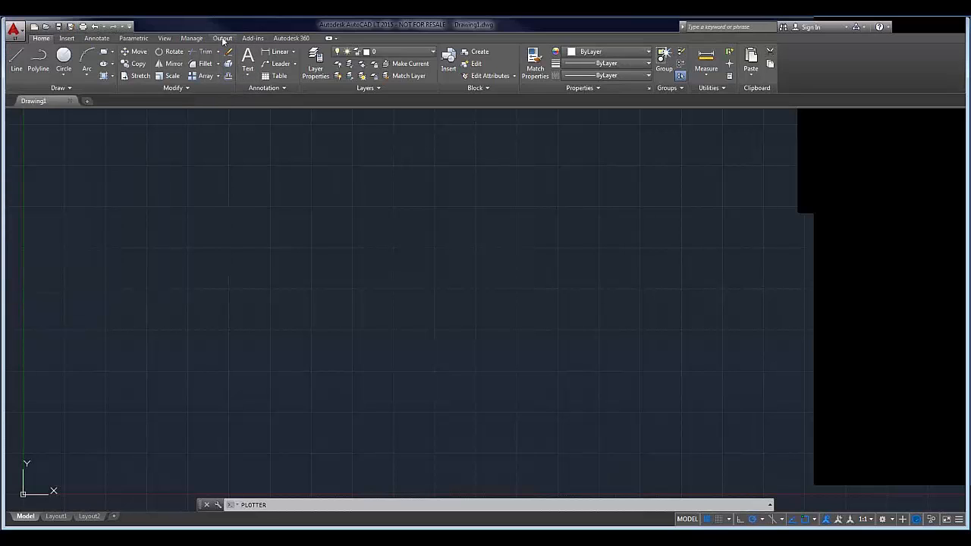
click(223, 39)
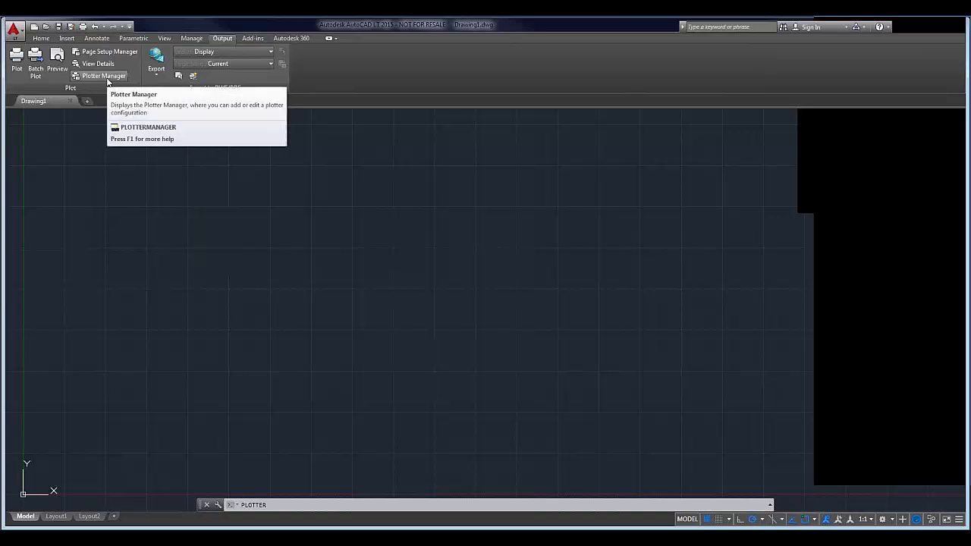
click(107, 76)
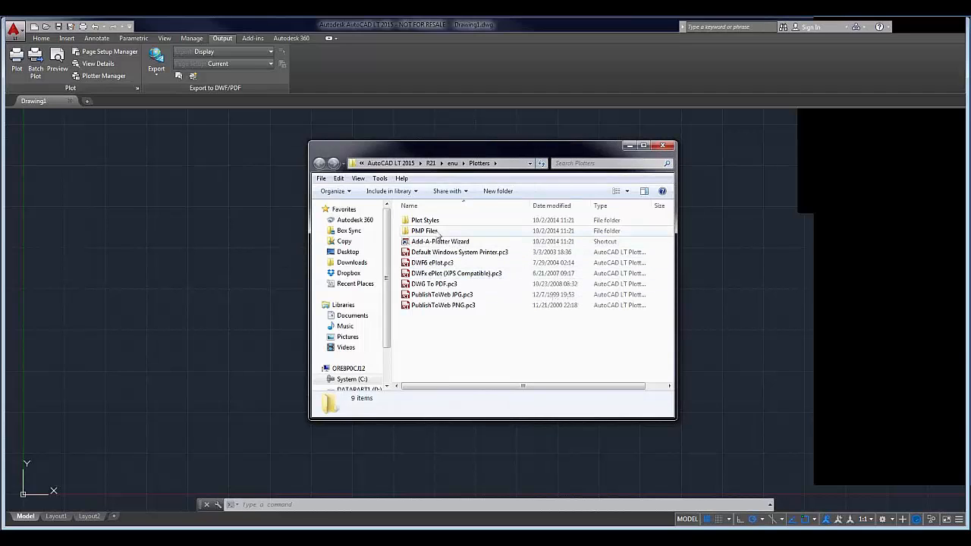
mouse_move(436, 230)
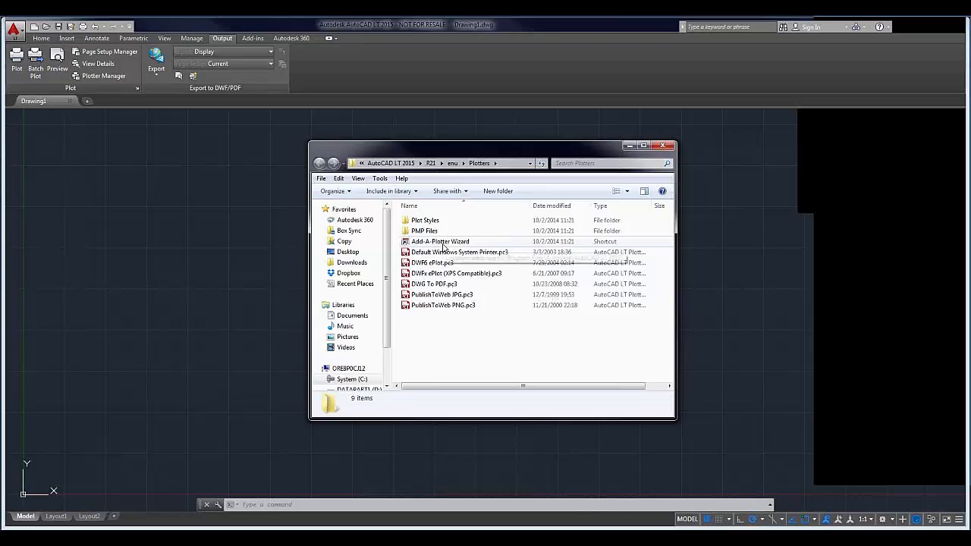
mouse_move(443, 247)
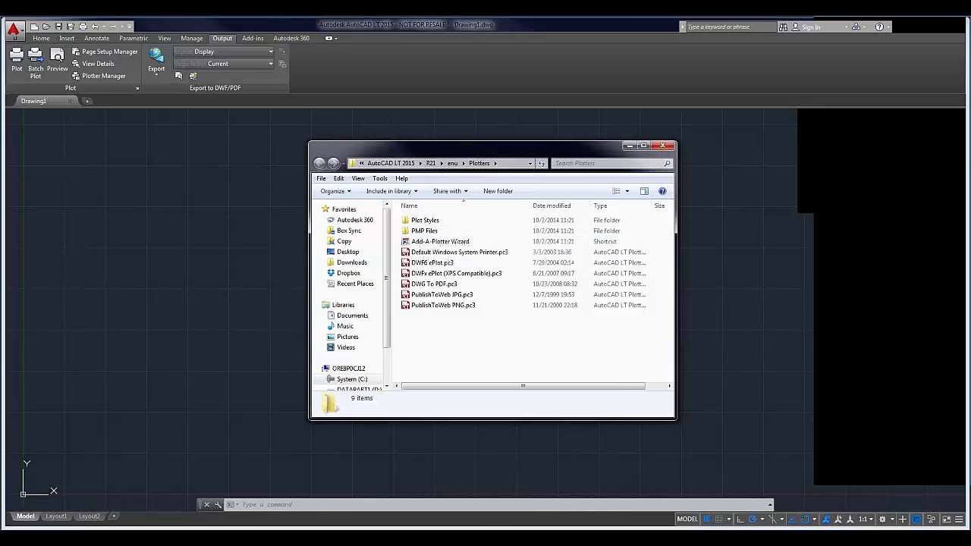
Look up the Printer Configuration Search Path under Printer Support File Path in Options and close without changes.
right_click(476, 505)
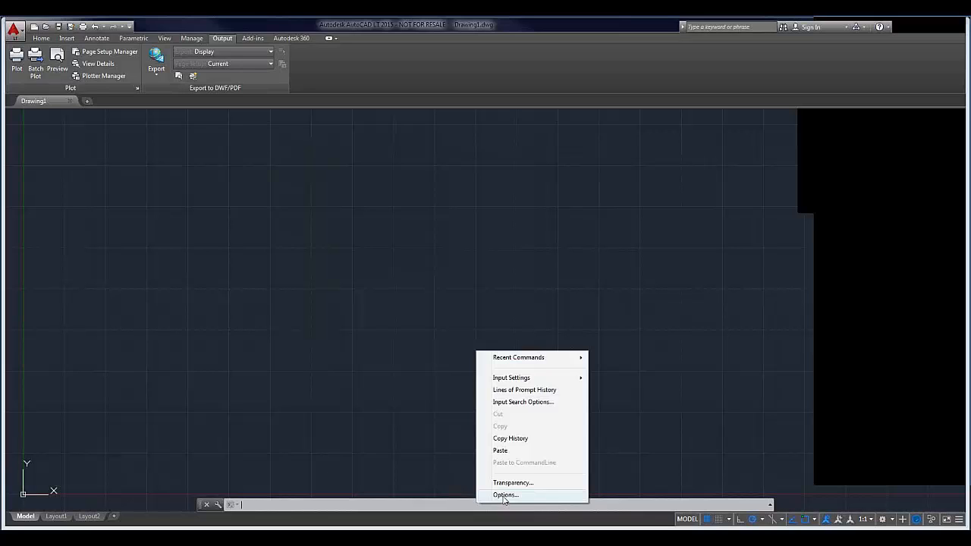
click(505, 496)
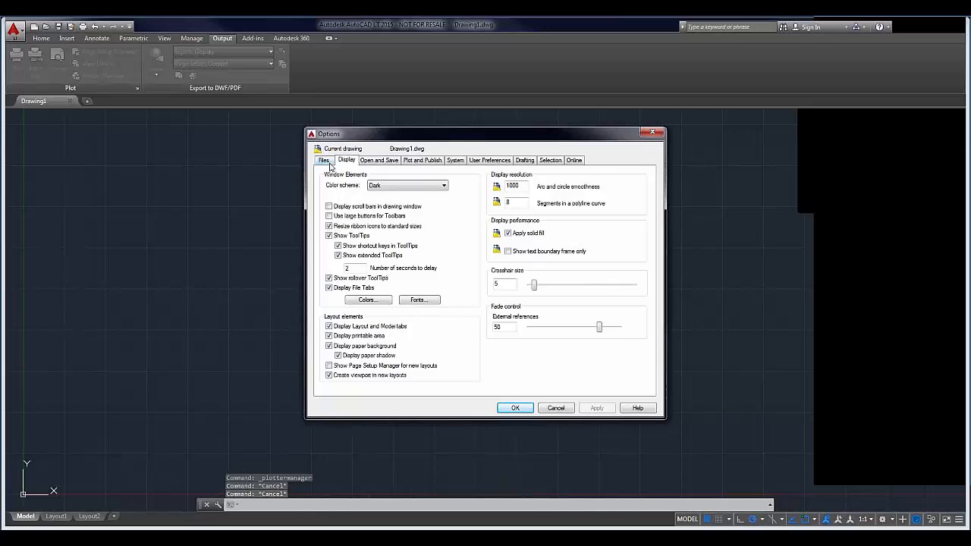
click(326, 161)
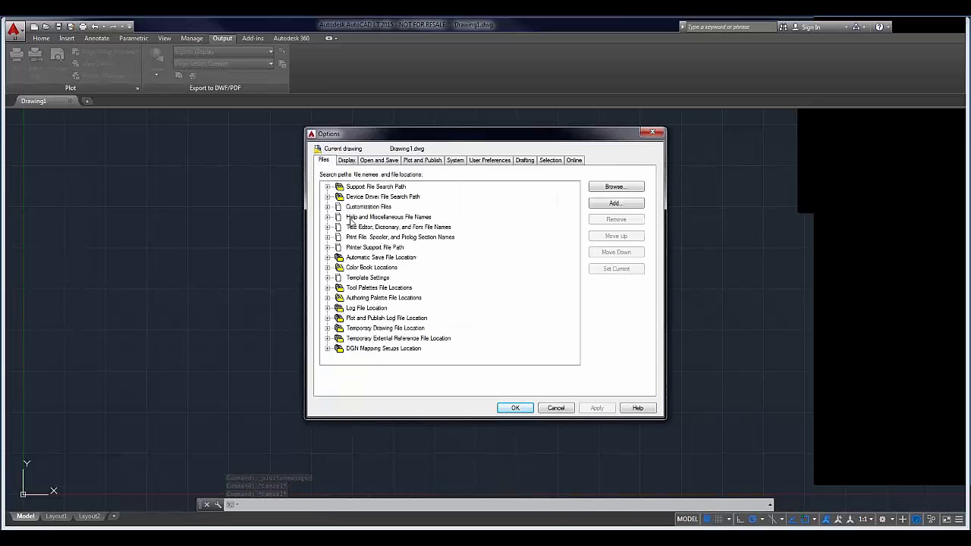
click(327, 248)
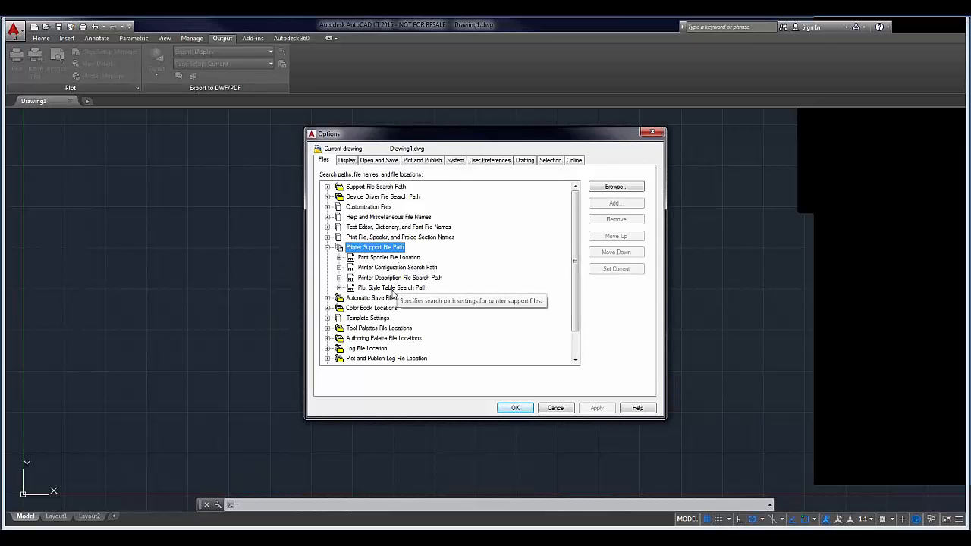
click(339, 268)
click(514, 279)
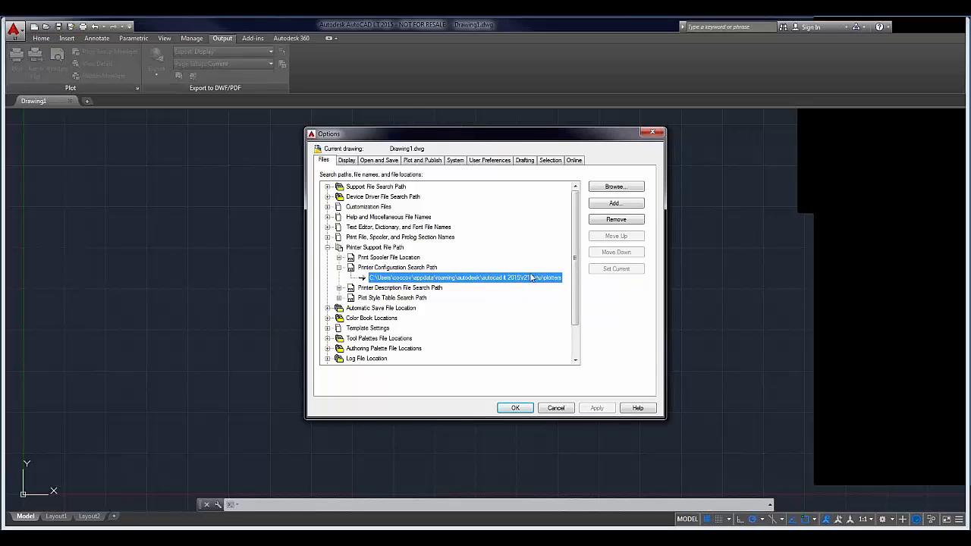
click(556, 407)
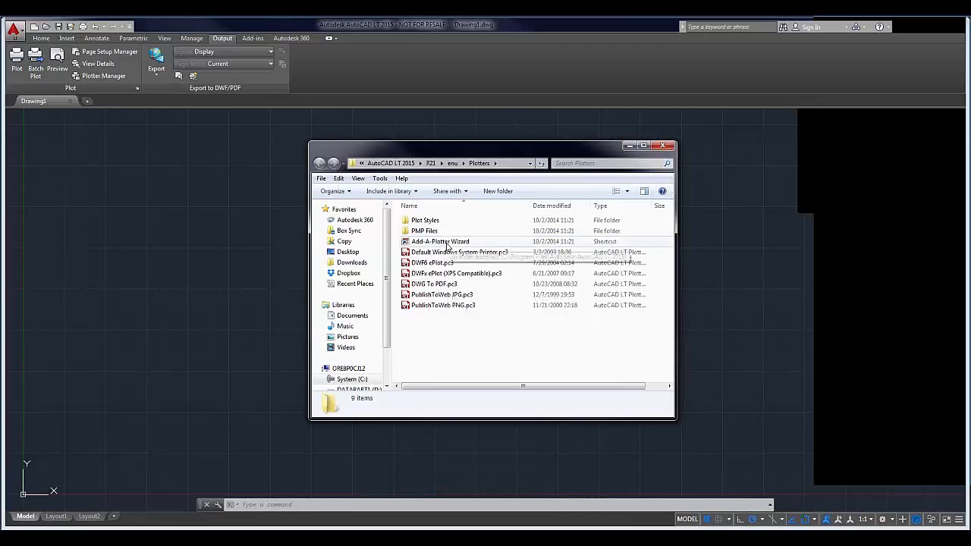
Start the Add-A-Plotter Wizard and choose to configure a System Printer.
double_click(446, 242)
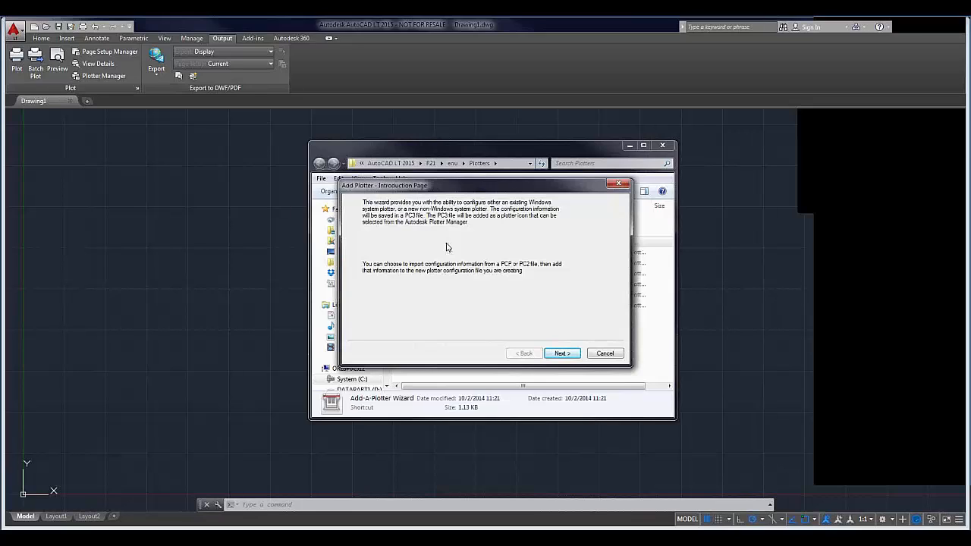
click(566, 355)
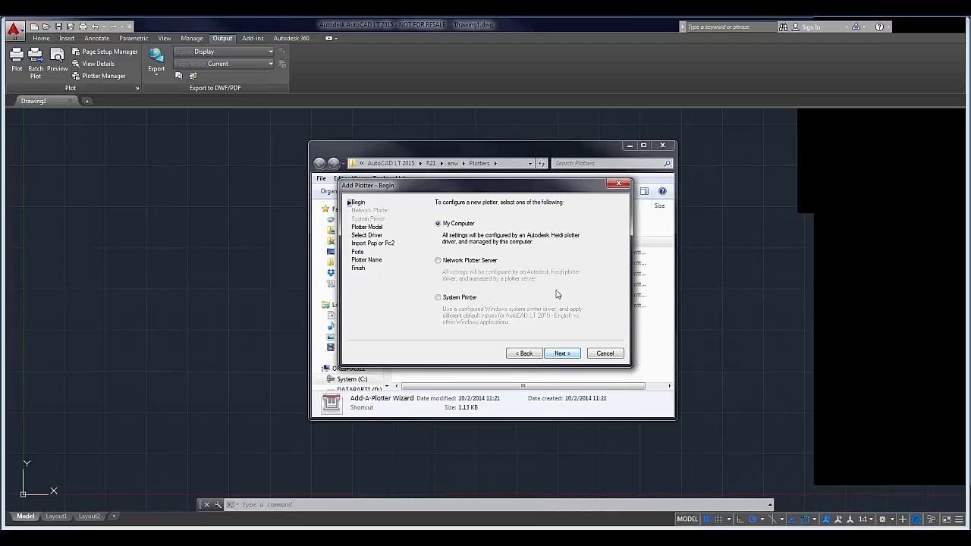
click(470, 261)
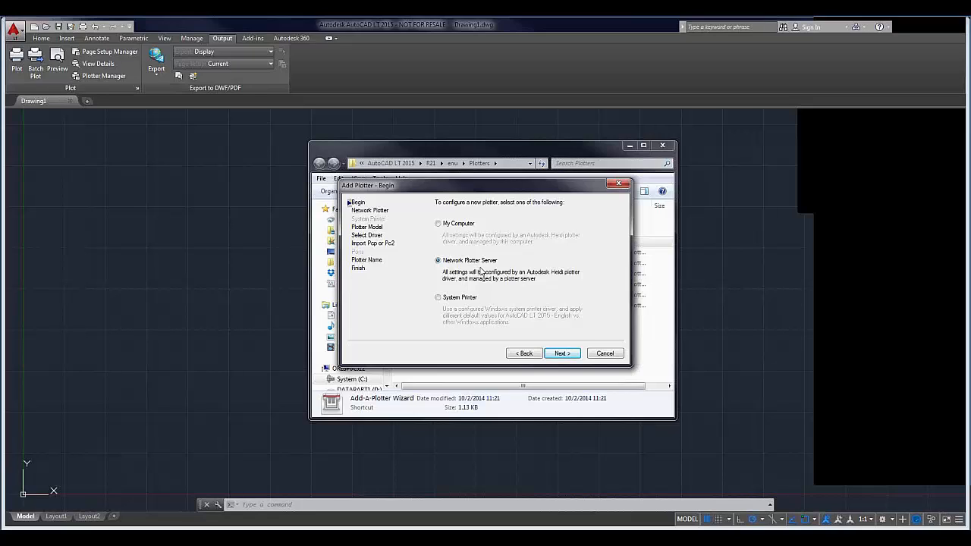
click(461, 300)
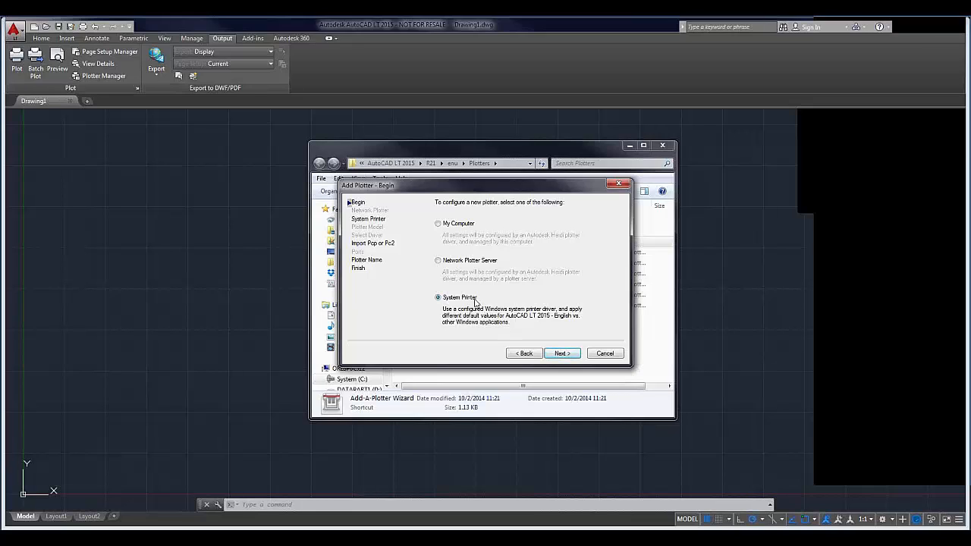
click(560, 360)
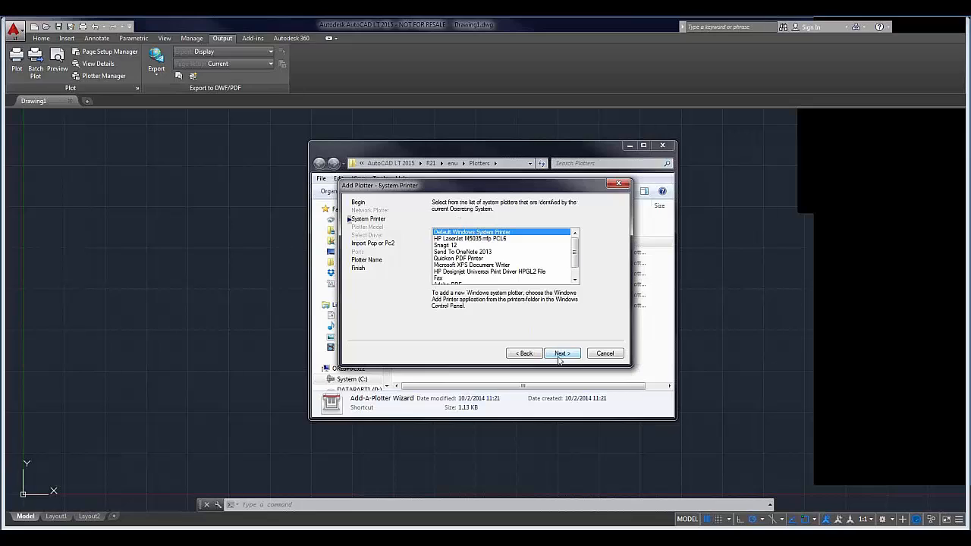
Choose HP LaserJet M5035 mfp PCL6 as the system plotter and skip importing a PCP or PC2 file.
click(498, 239)
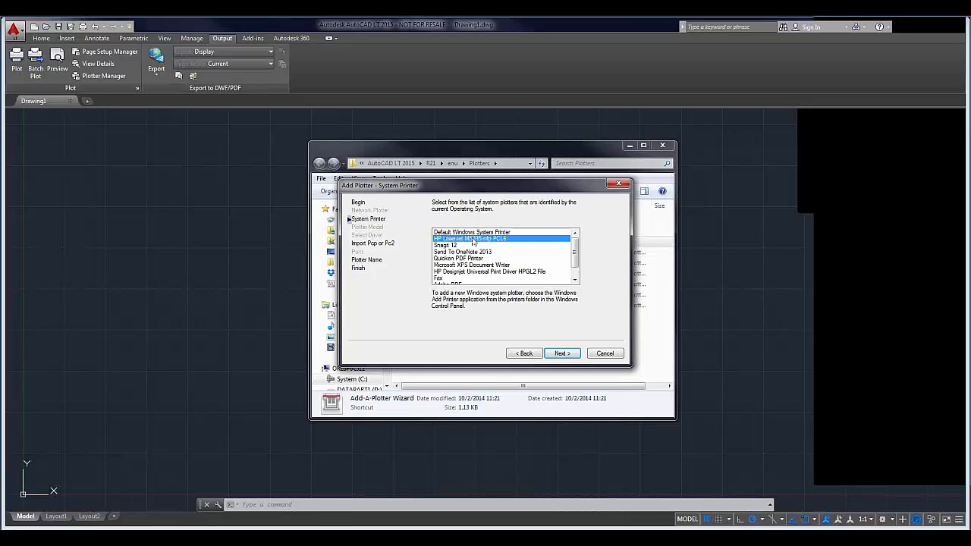
click(570, 355)
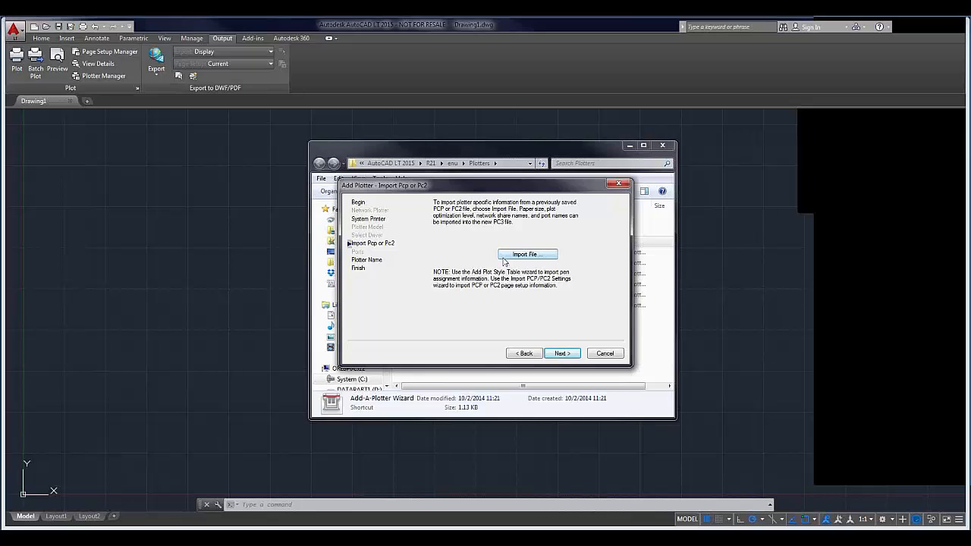
click(562, 353)
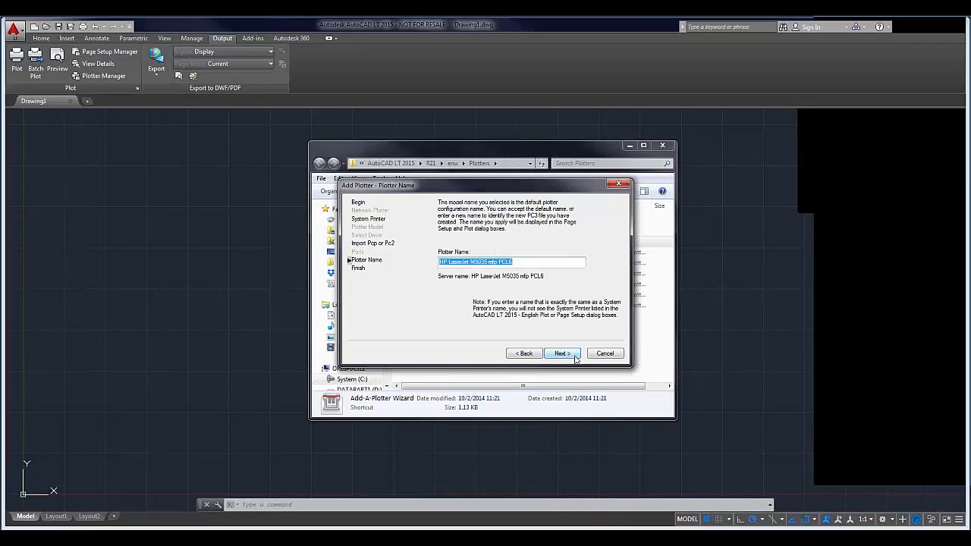
Name the plotter HP LaserJet M5035 mfp PCL6 File and finish the wizard.
click(535, 266)
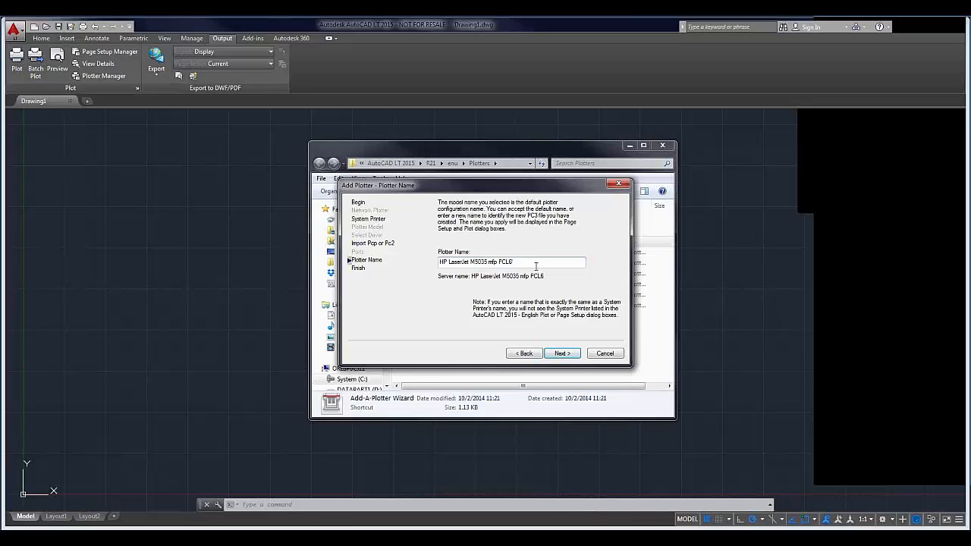
text(File)
click(563, 354)
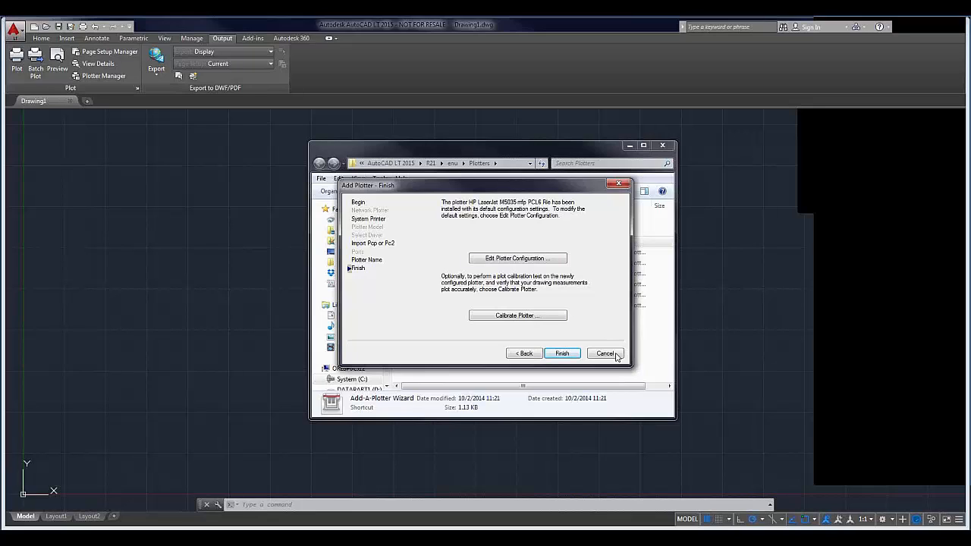
click(562, 354)
click(562, 354)
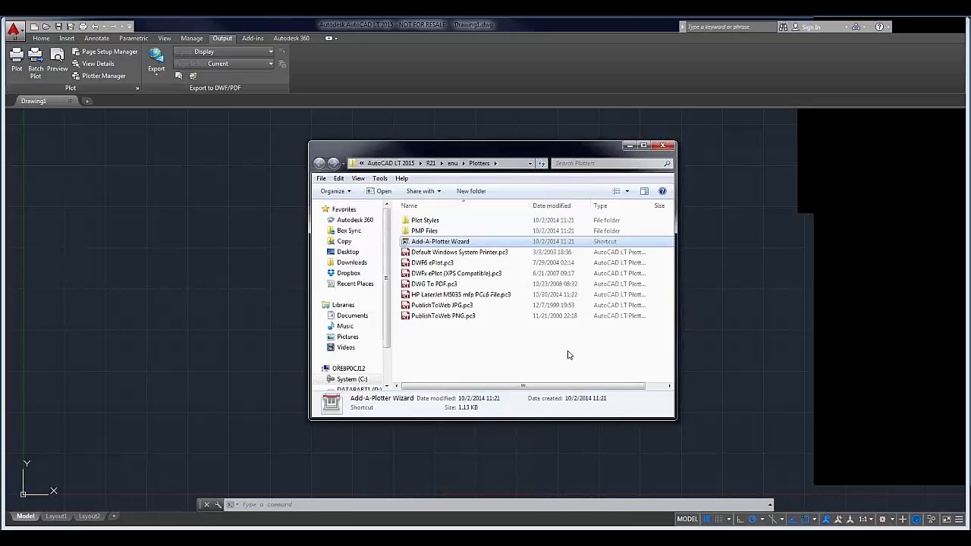
Open the HP LaserJet M5035 mfp PCL6 File.pc3 configuration and examine its port, media source, destination and collating settings.
double_click(490, 296)
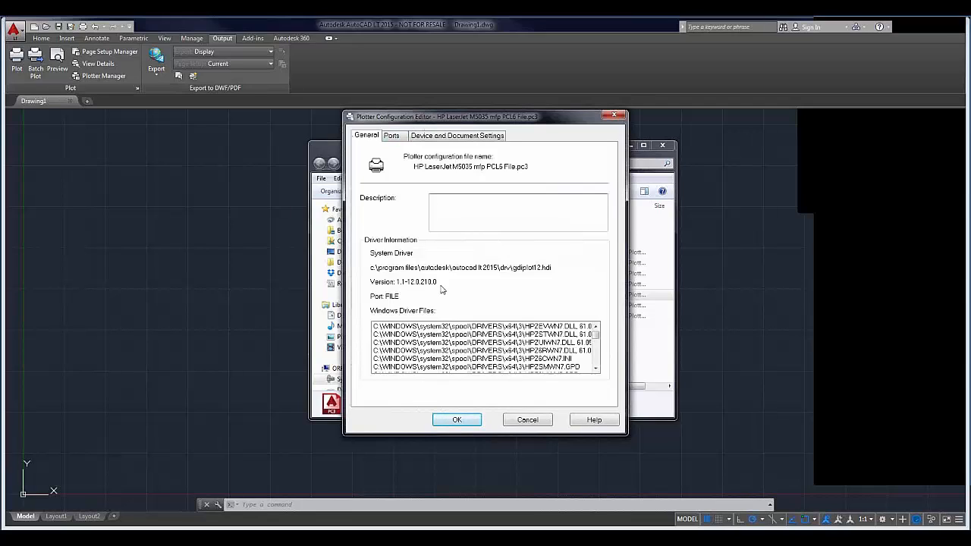
click(394, 137)
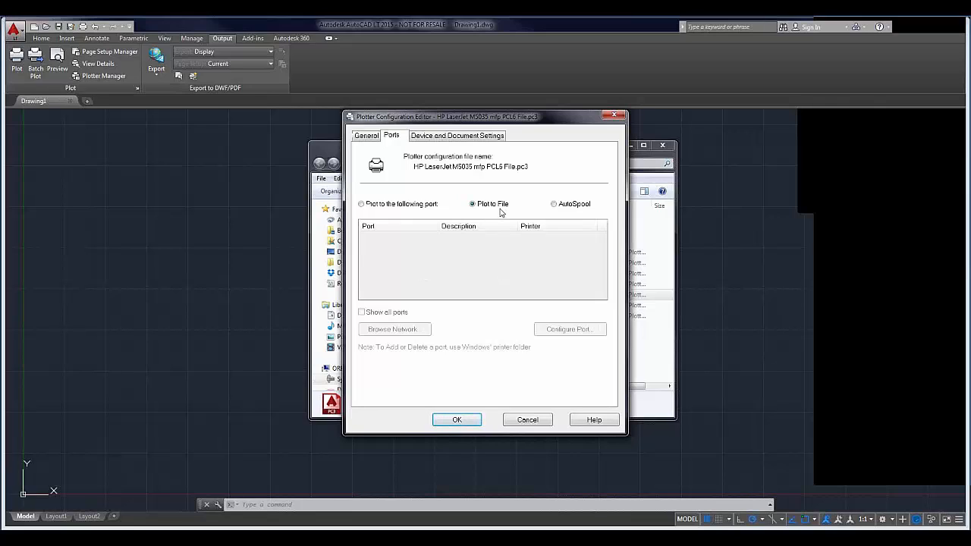
click(469, 141)
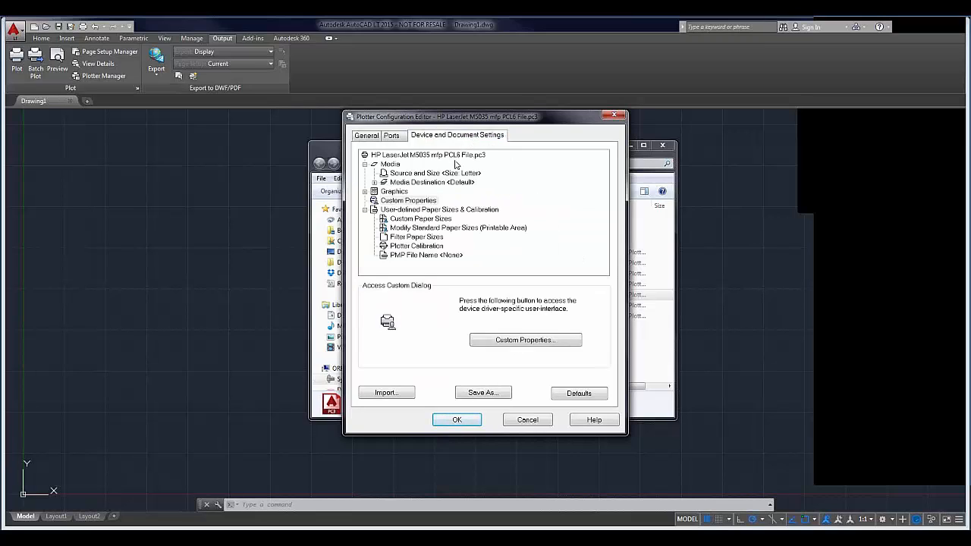
click(455, 173)
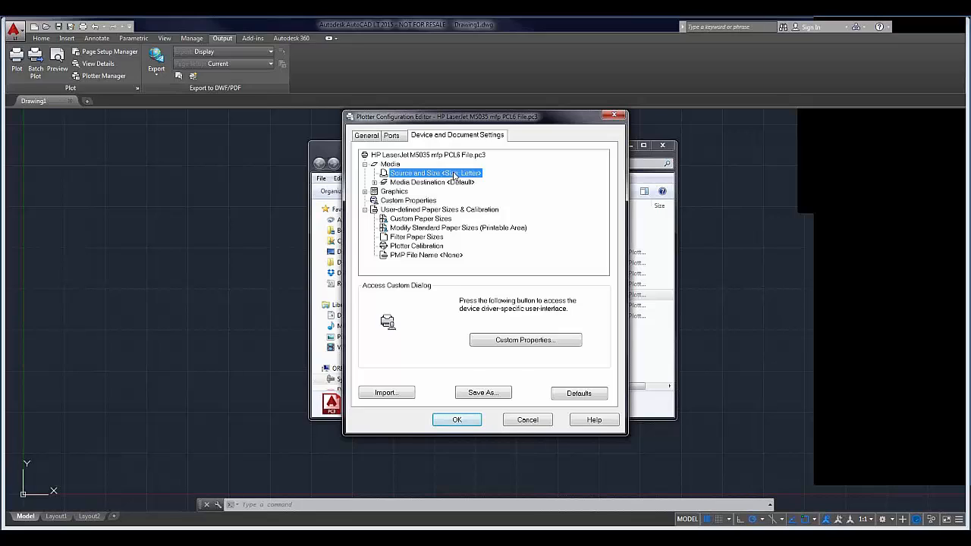
click(398, 185)
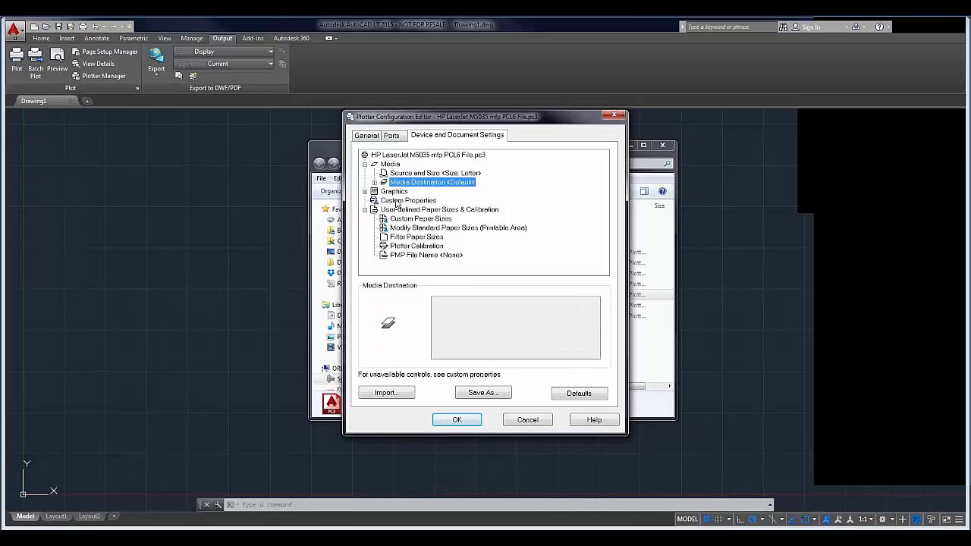
click(374, 183)
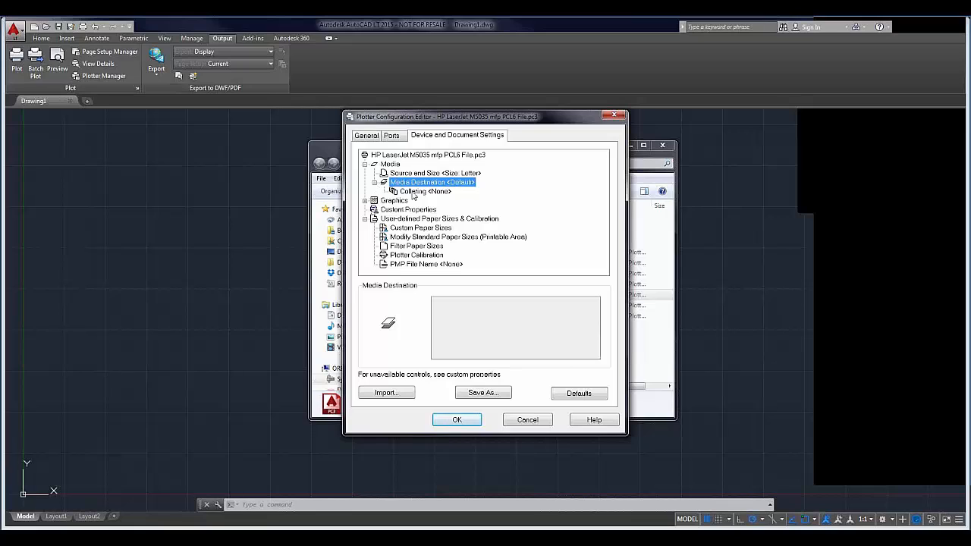
click(415, 192)
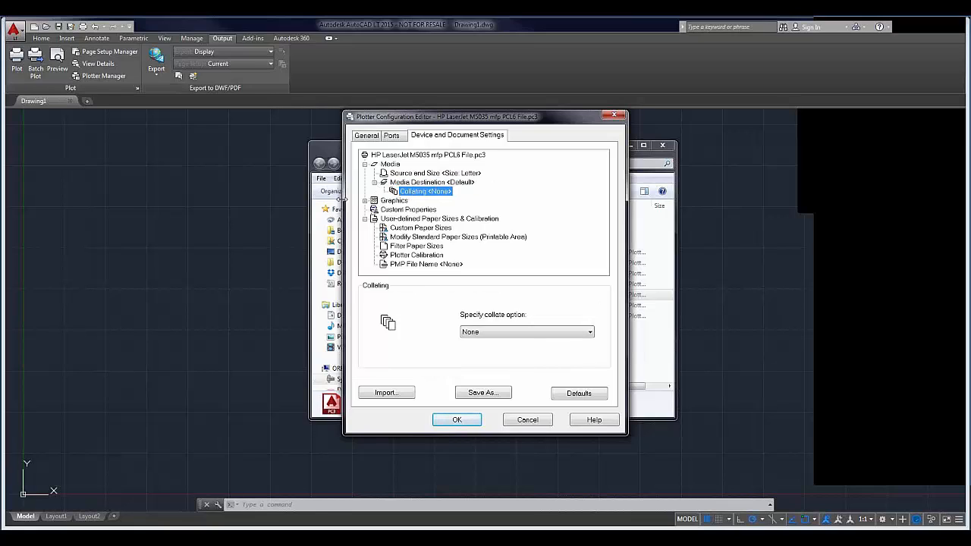
Examine the plotter's graphics settings: vector graphics, raster graphics, TrueType text and merge control.
click(365, 200)
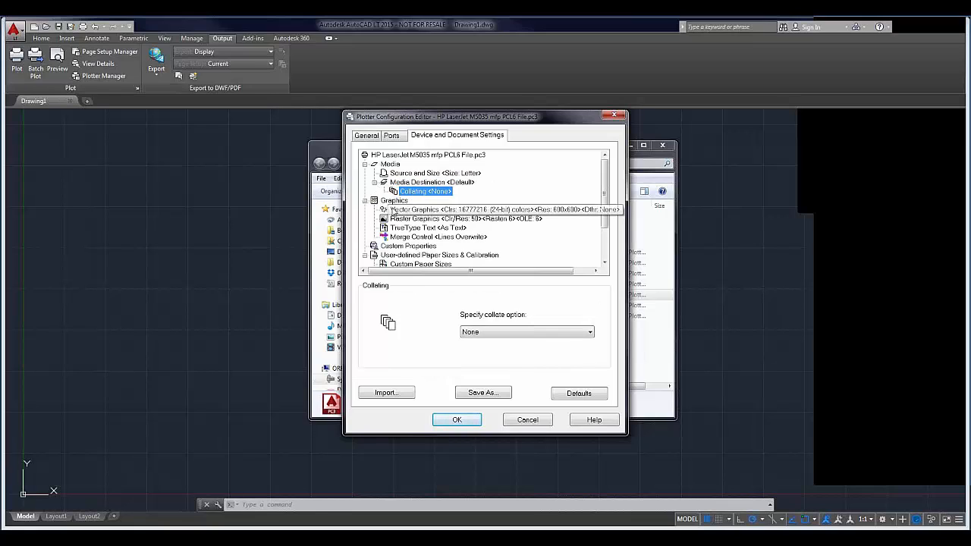
click(394, 210)
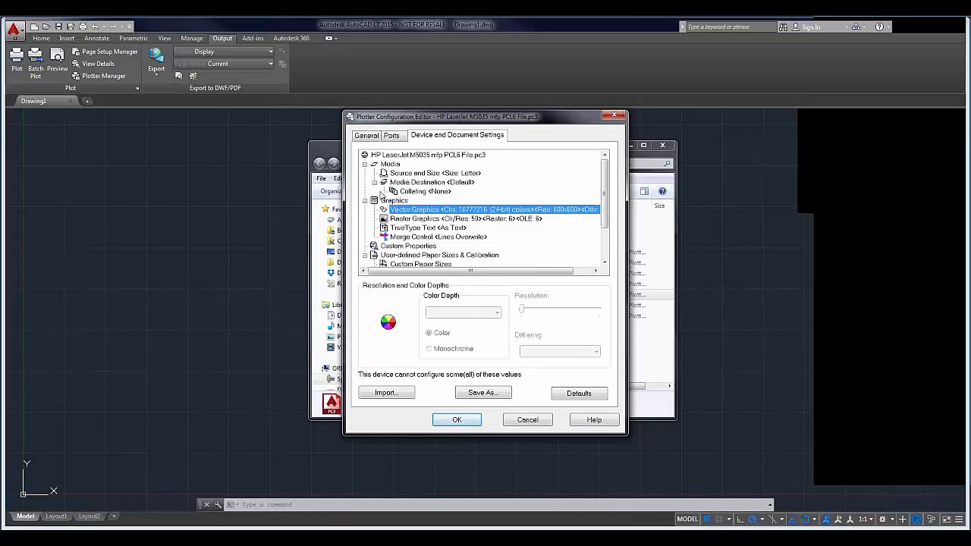
click(416, 220)
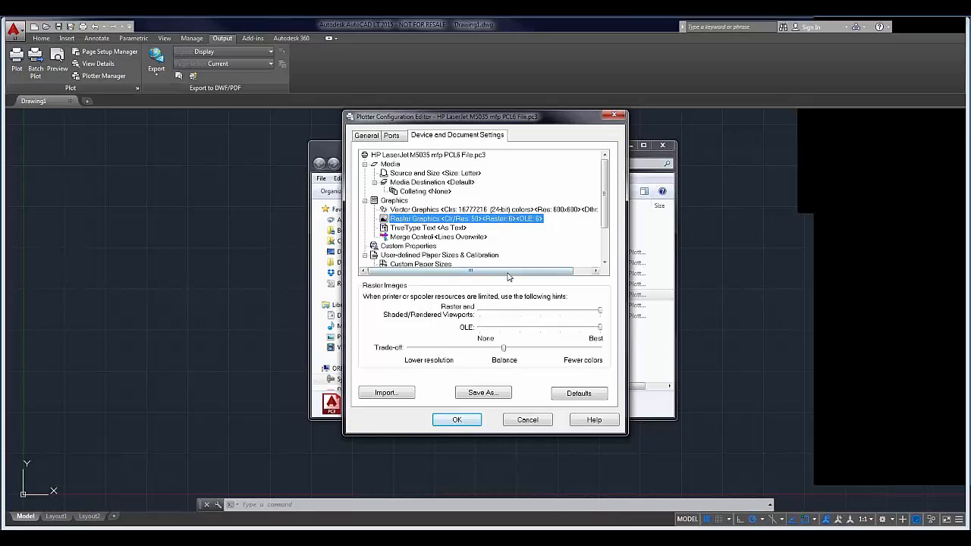
click(413, 228)
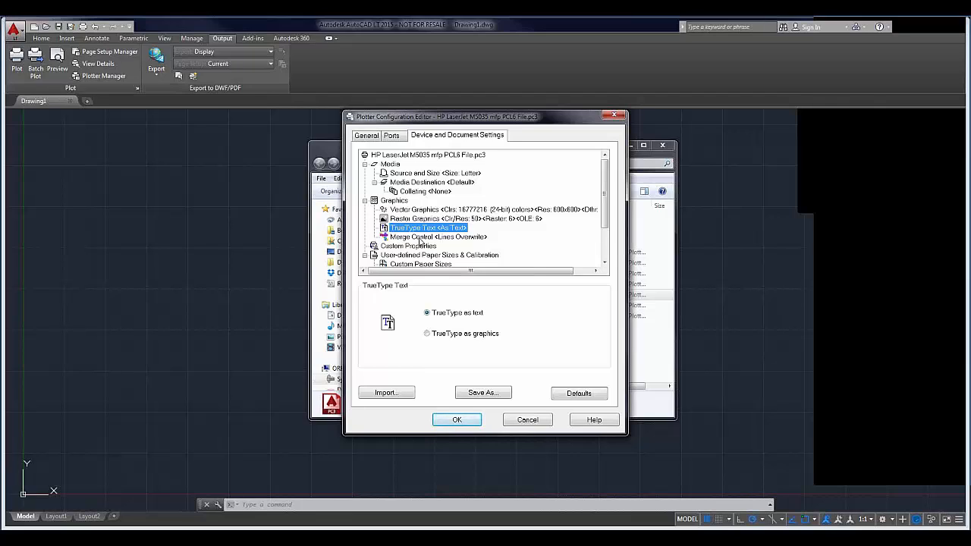
click(424, 238)
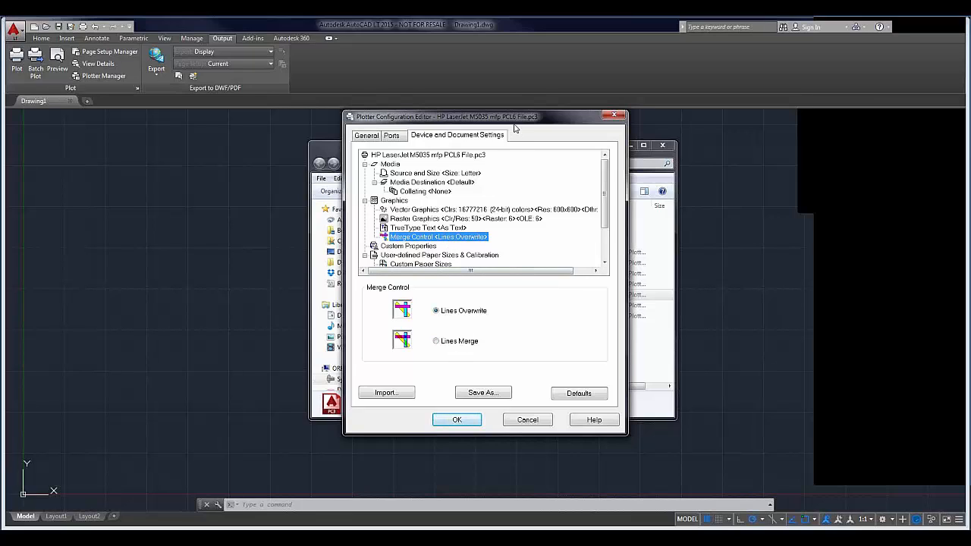
Open the driver's document properties from the plotter's Custom Properties and place the dialog beside the configuration editor.
drag(514, 121, 518, 96)
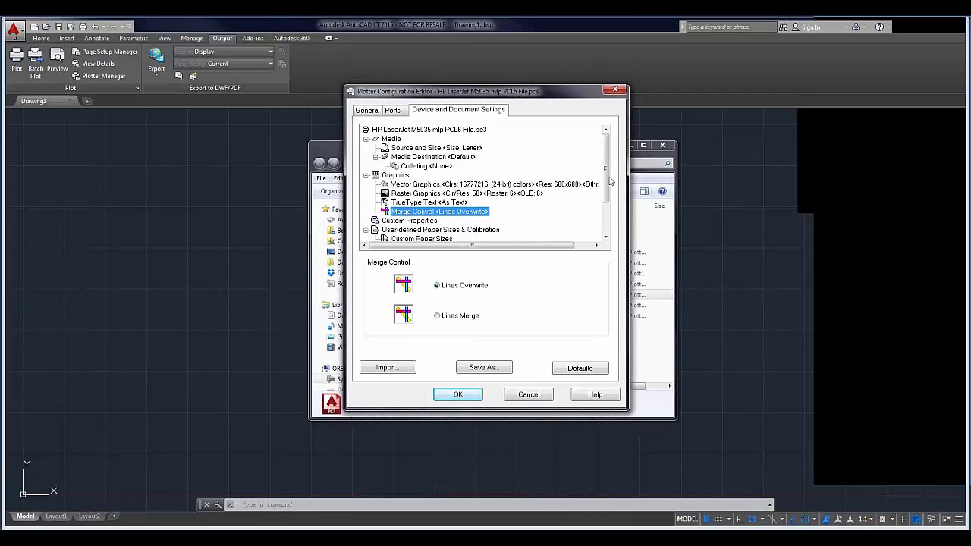
drag(606, 167, 607, 192)
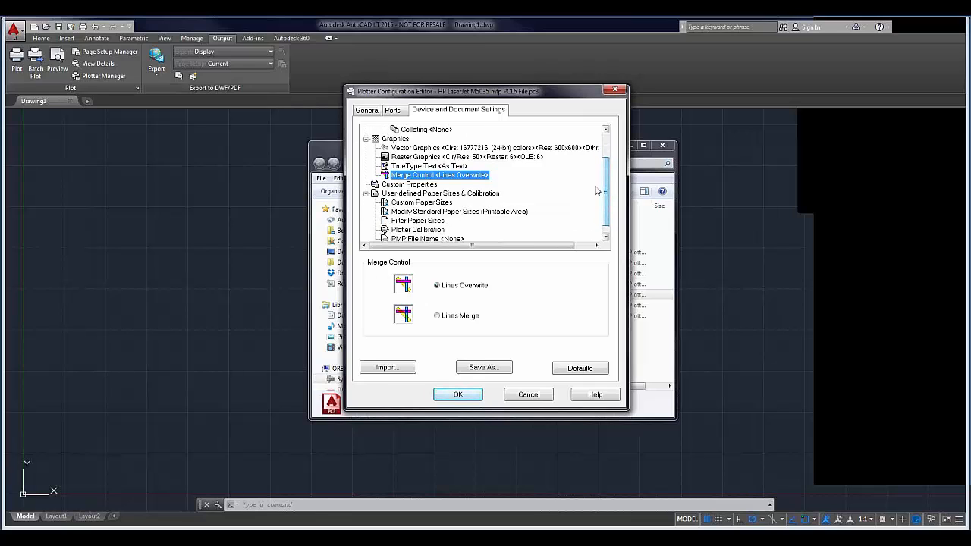
click(392, 185)
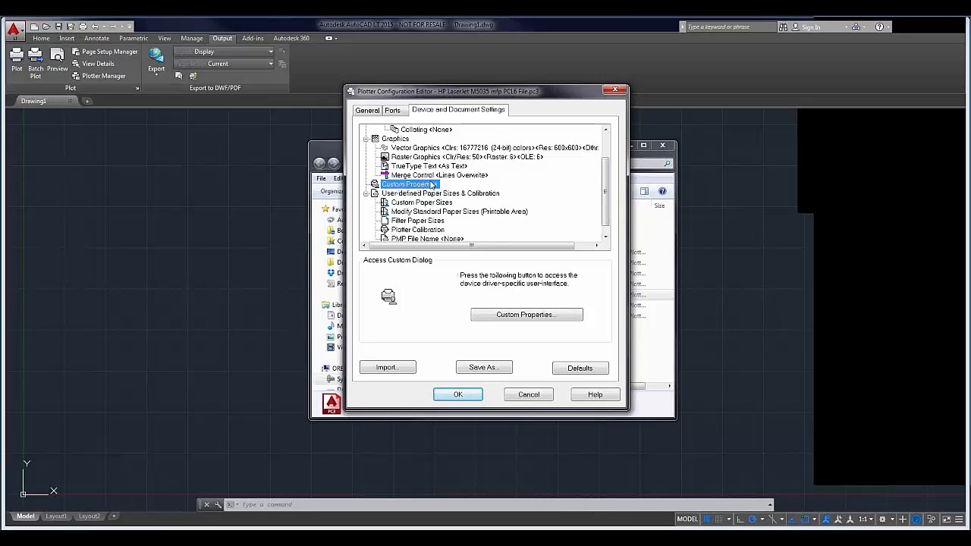
click(535, 316)
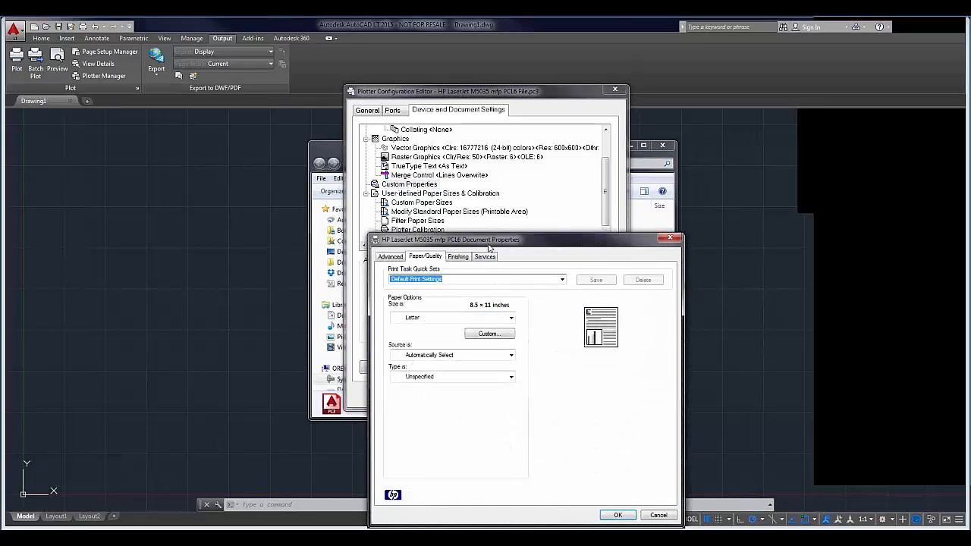
drag(488, 241, 652, 141)
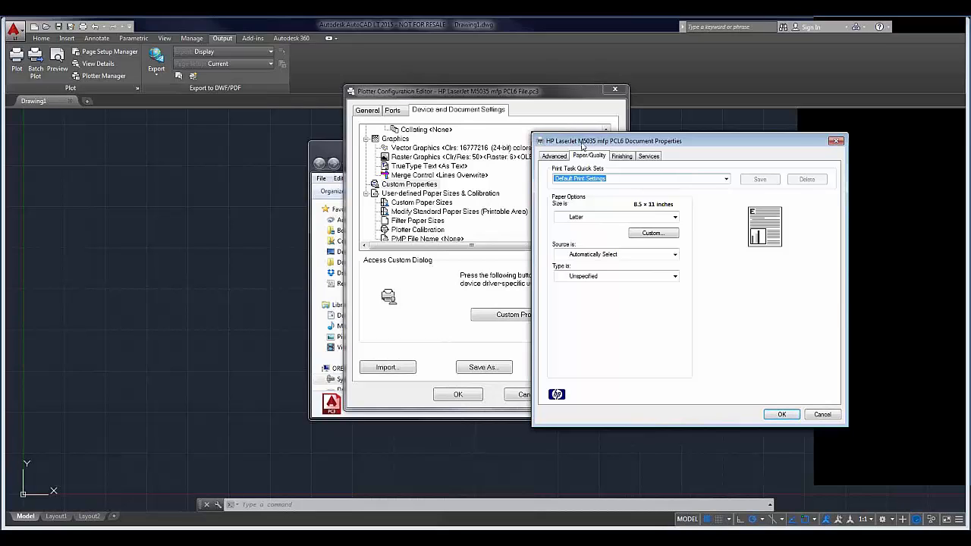
drag(582, 143, 521, 141)
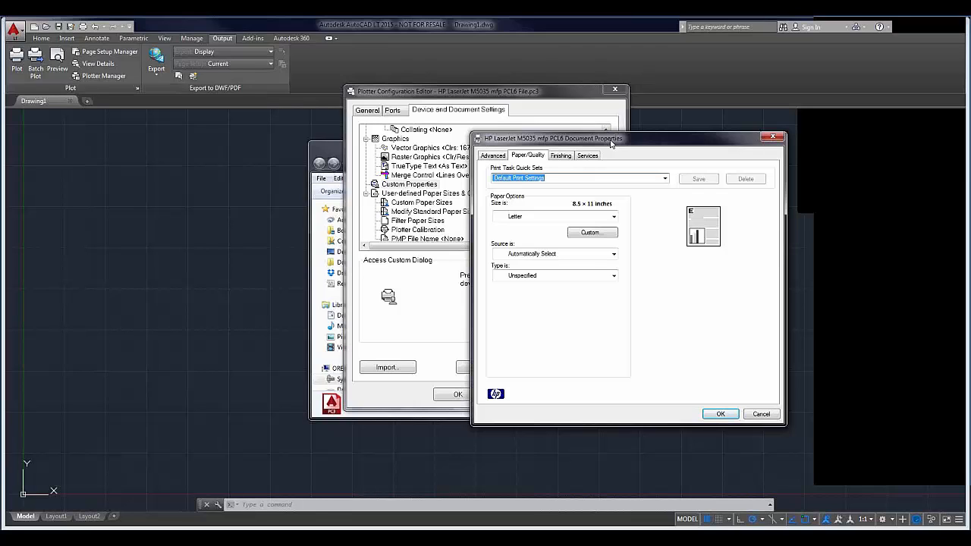
Define a custom paper size named vc 9.5x12.5 with a width of 9.5 inches and a length of 12.5 inches.
click(605, 232)
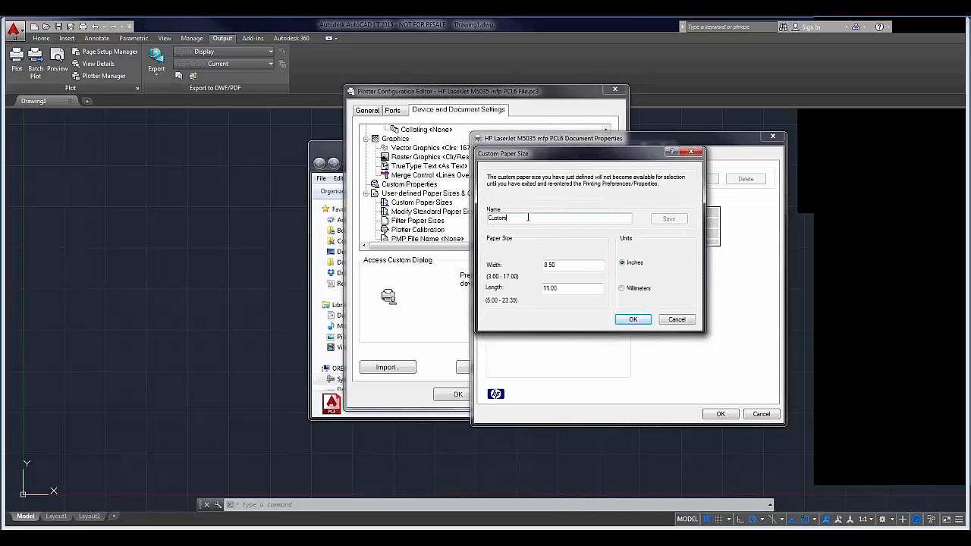
double_click(501, 217)
text(vcc)
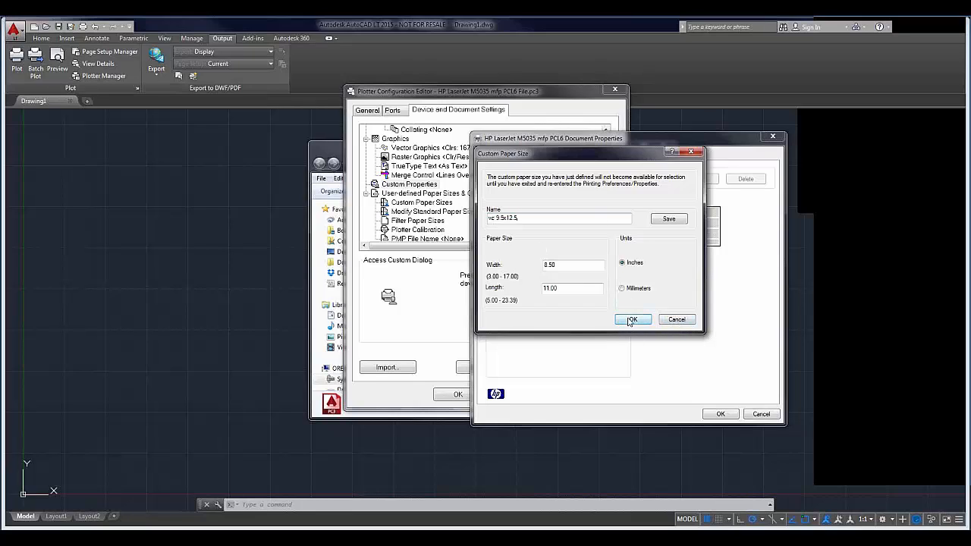
click(563, 264)
click(562, 264)
drag(547, 267, 538, 268)
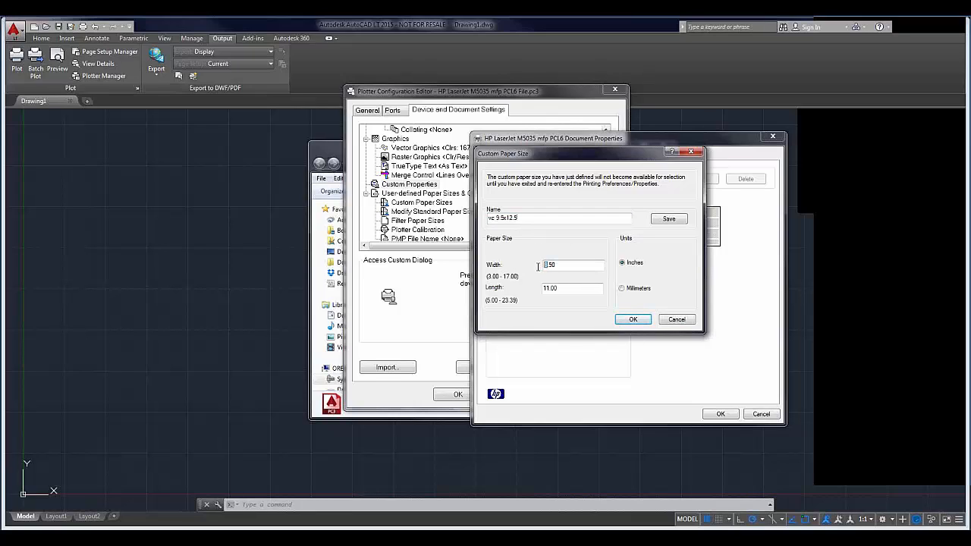
text(9)
click(574, 288)
drag(575, 288, 535, 290)
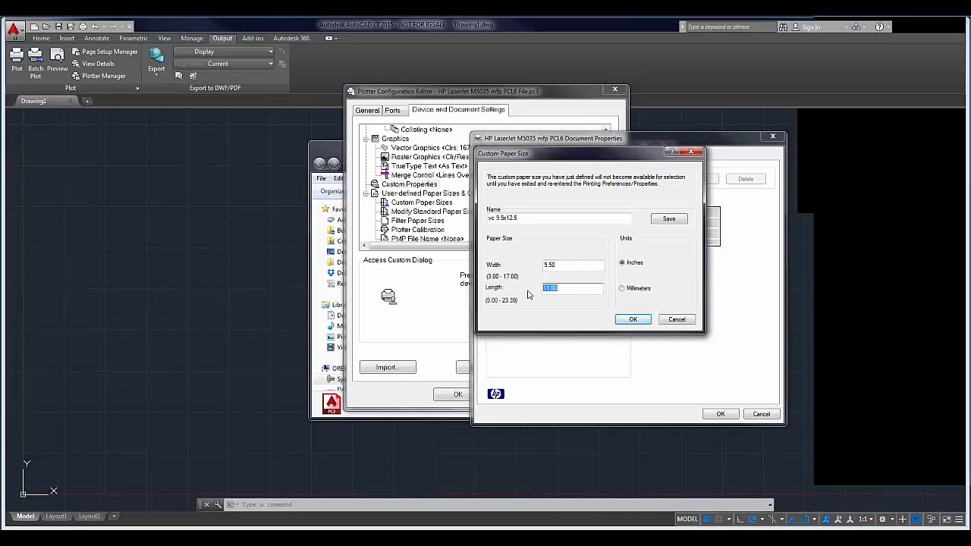
text(12.5)
click(643, 321)
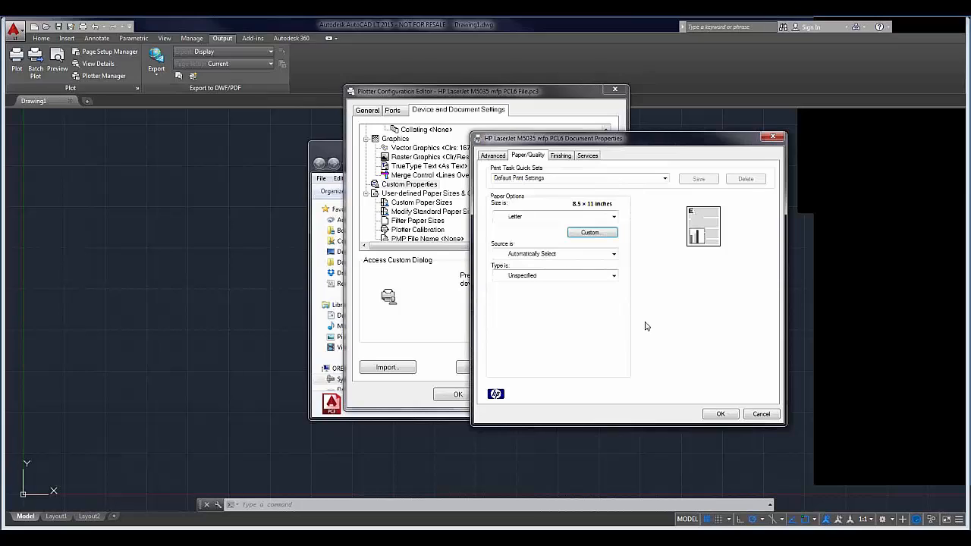
Set the printer's paper size to vc 6x7 and accept the document properties.
click(613, 217)
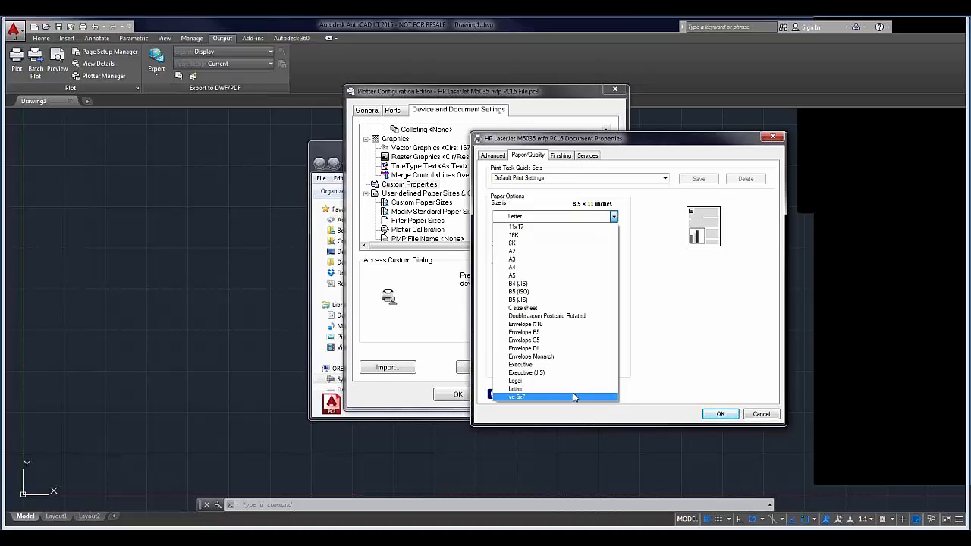
click(578, 396)
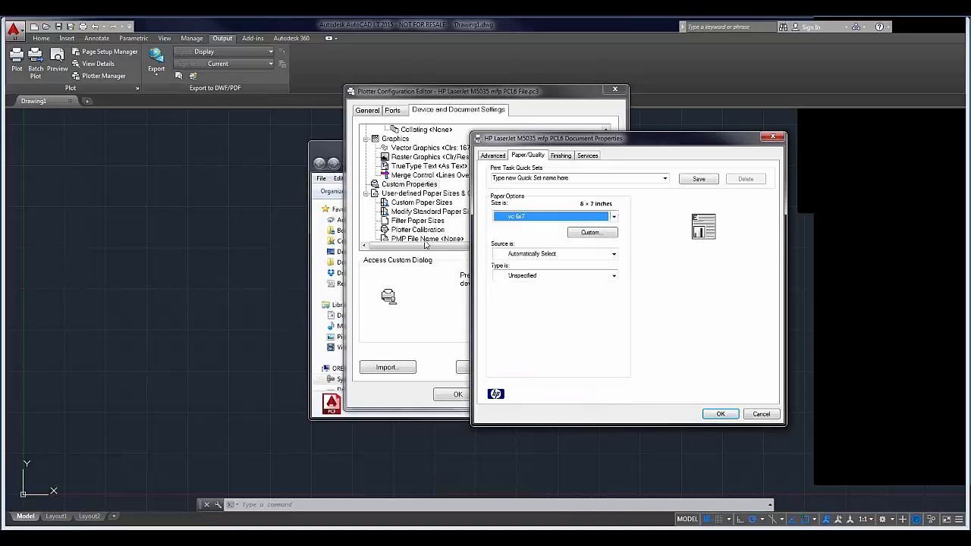
click(575, 218)
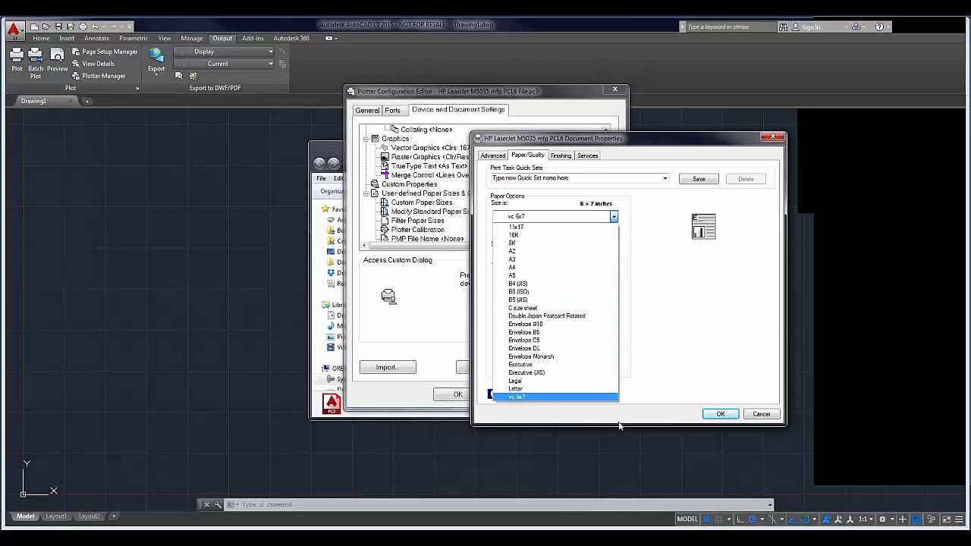
click(720, 414)
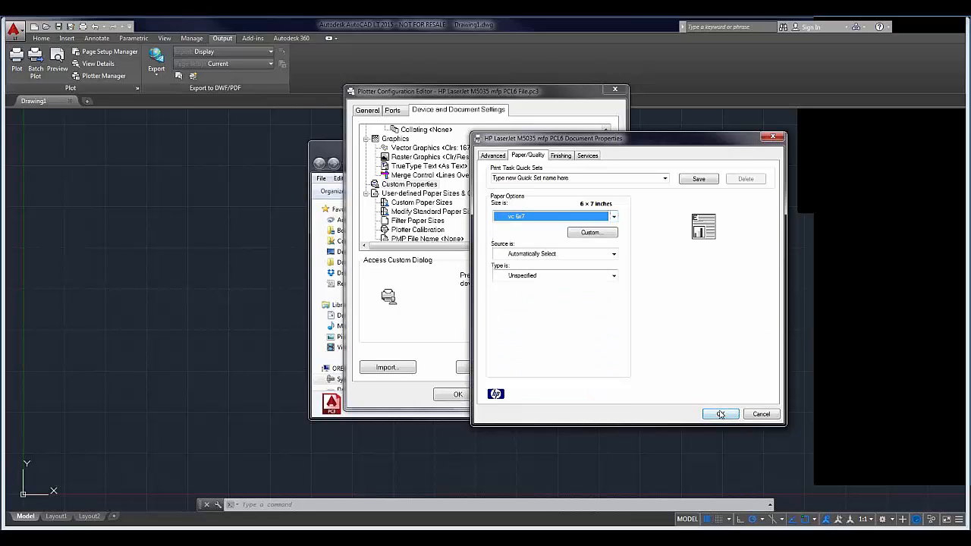
click(720, 414)
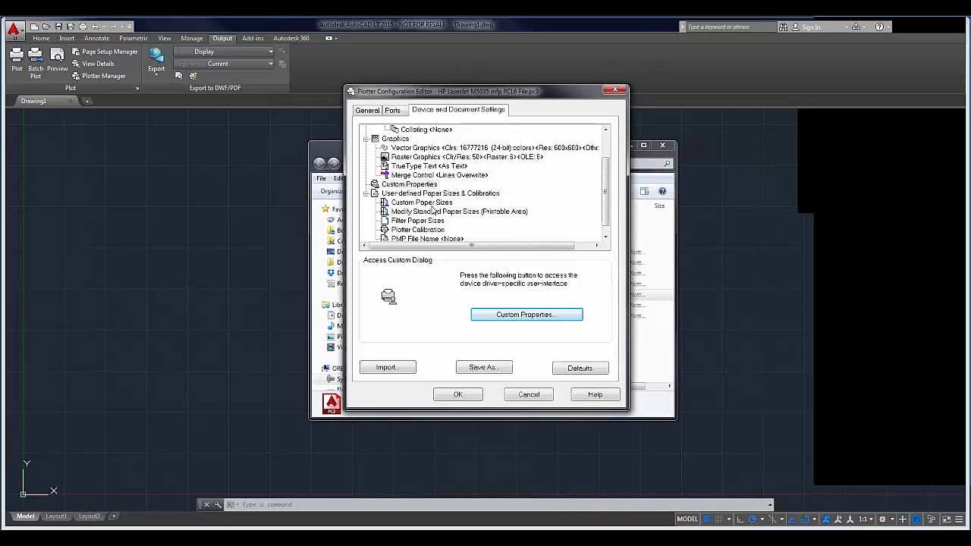
Examine the custom paper sizes and the printable areas of the vc 9.5x12.5 and vc 6x7 standard sizes.
click(429, 202)
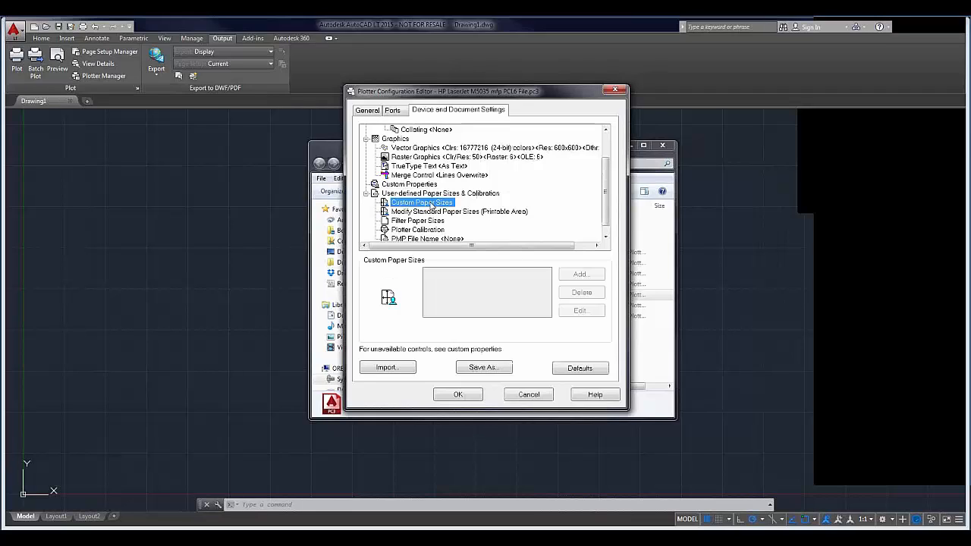
click(431, 211)
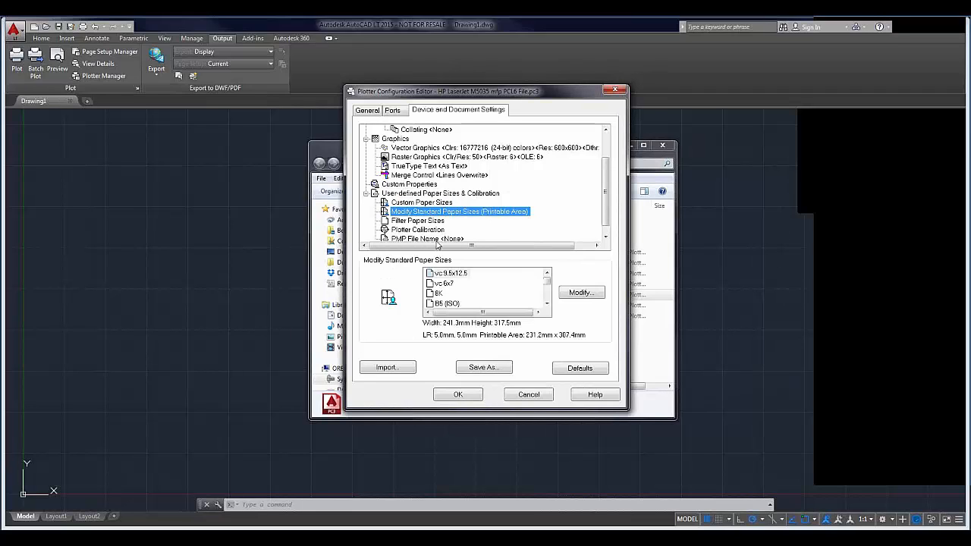
click(452, 274)
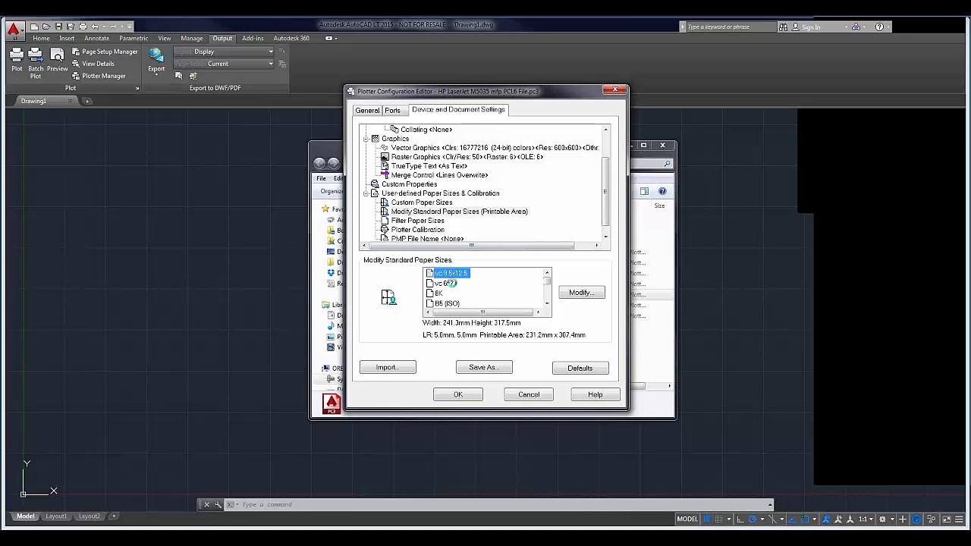
click(449, 283)
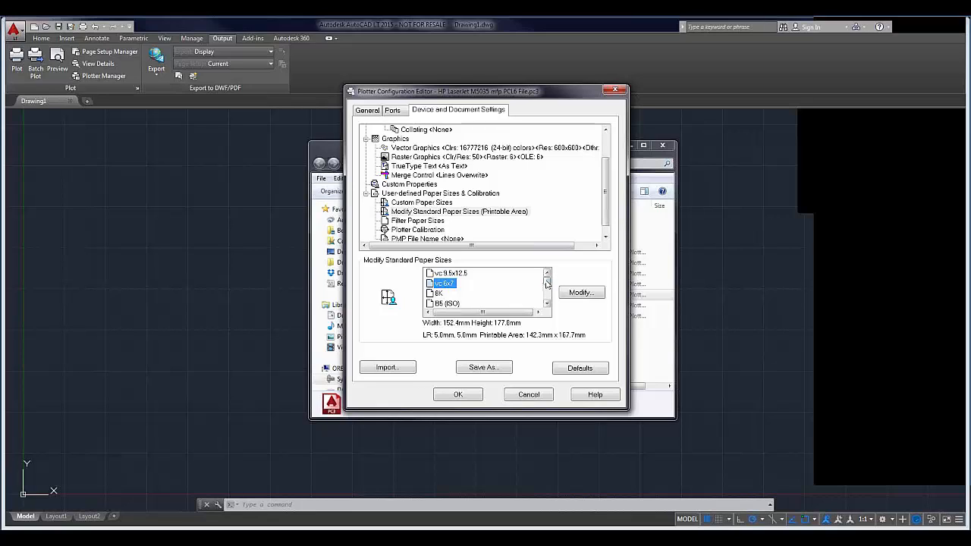
scroll(547, 284, down, 2)
drag(547, 284, 551, 294)
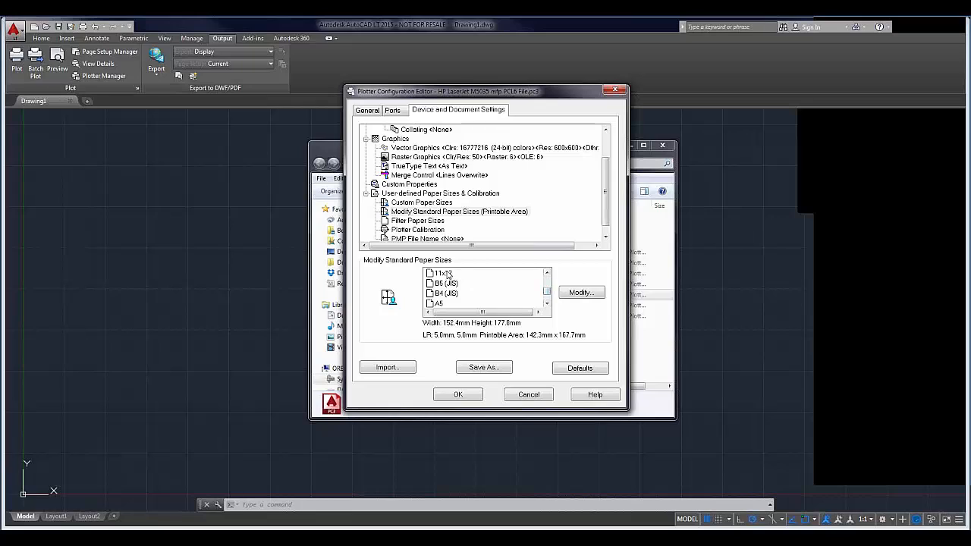
Modify the 11x17 paper's printable area with a 0.40 top margin, 0.45 left and right margins, and an increased bottom margin.
click(447, 273)
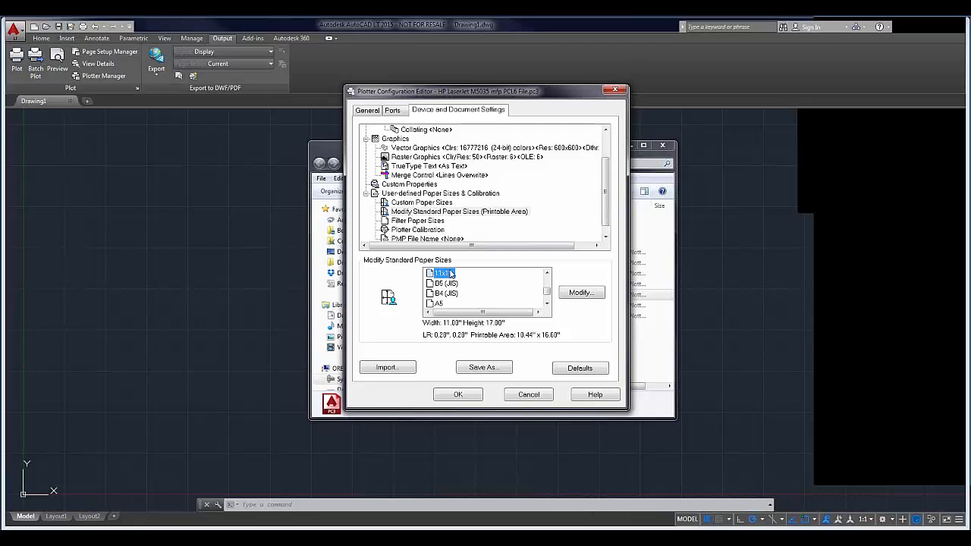
click(582, 293)
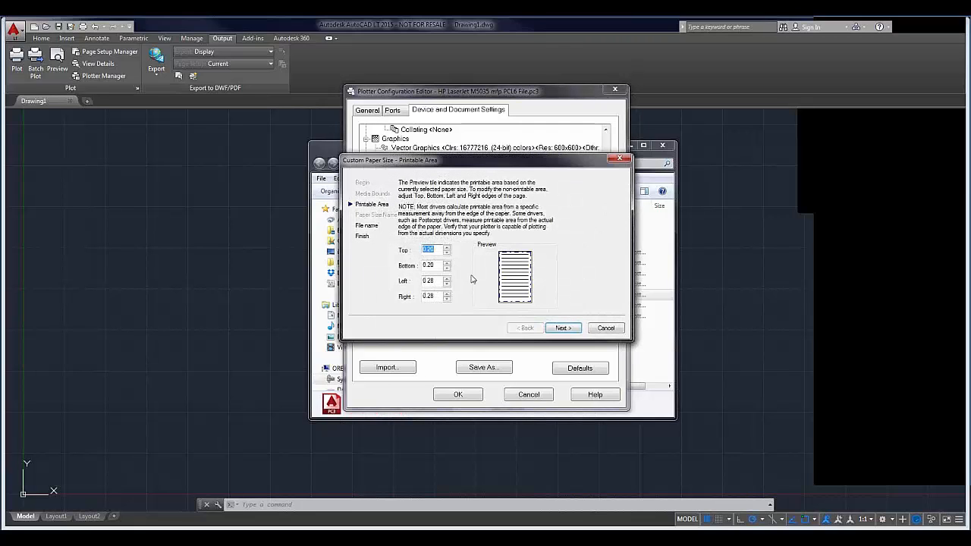
click(446, 248)
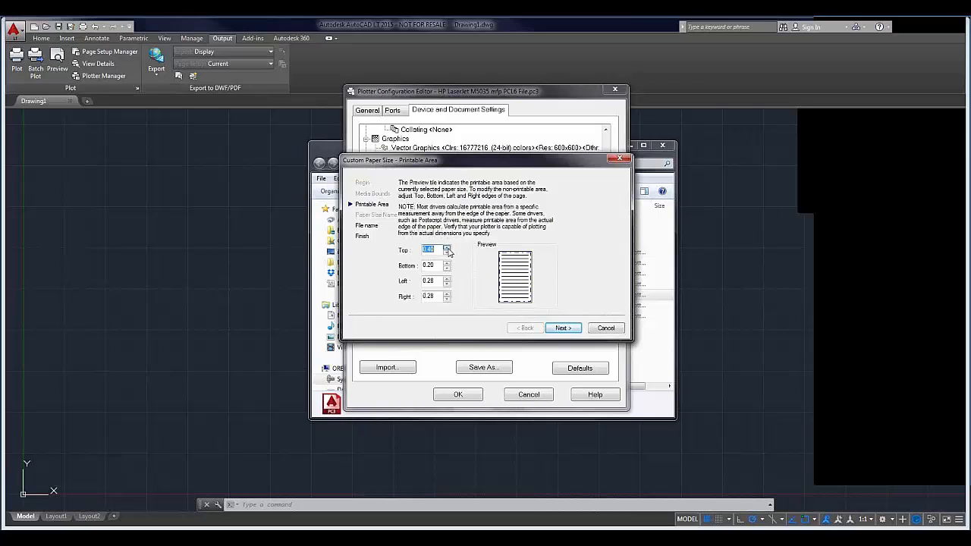
click(447, 293)
click(446, 278)
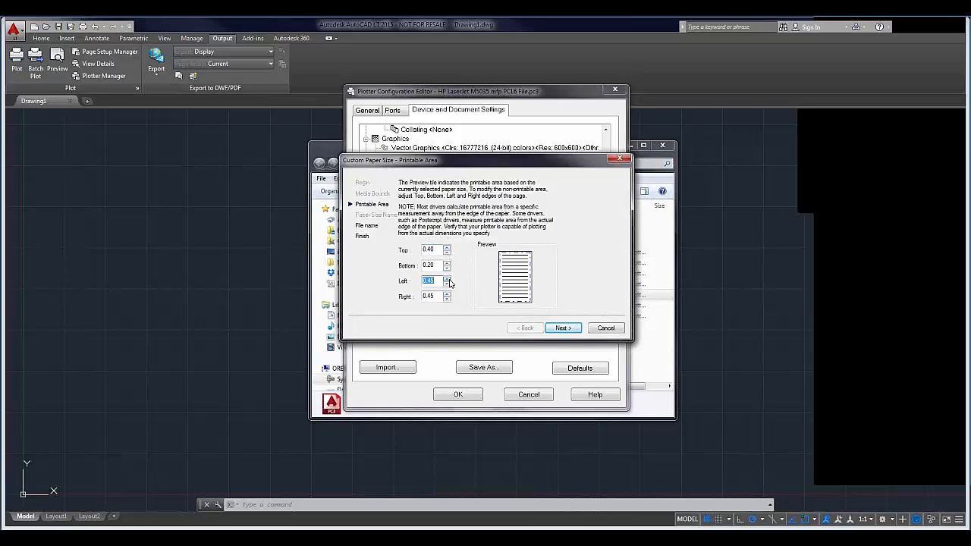
click(446, 279)
click(446, 283)
click(447, 263)
click(446, 263)
click(563, 328)
Name the PMP file HP LaserJet M5035 mfp PCL6 File m and finish modifying the paper size.
click(493, 234)
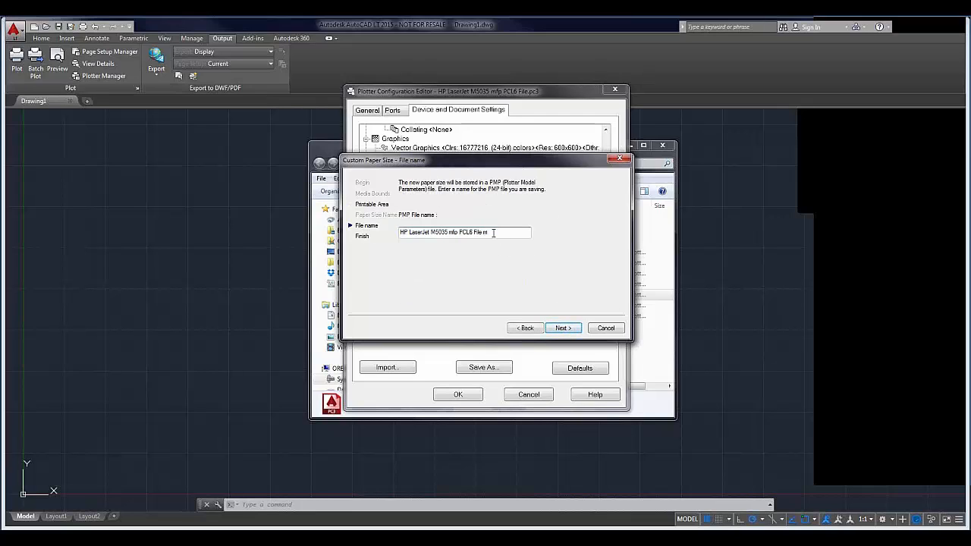
click(561, 329)
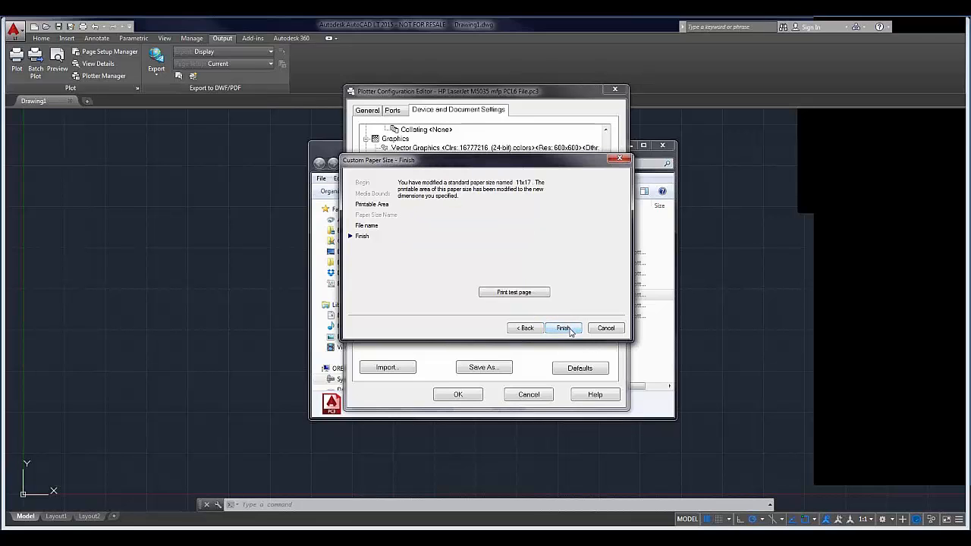
click(563, 328)
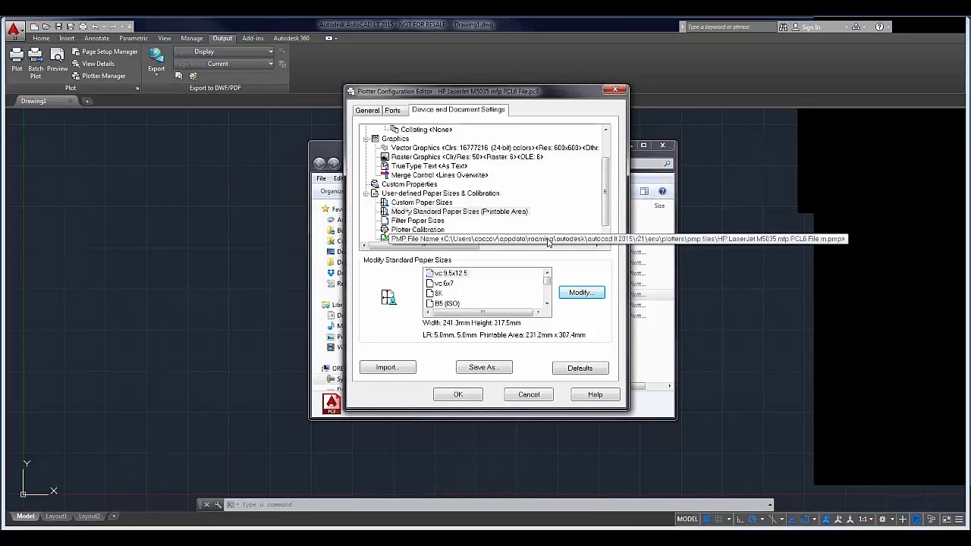
Widen the configuration editor to fit the full PMP file path and examine the attached PMP file's options.
drag(628, 263, 944, 302)
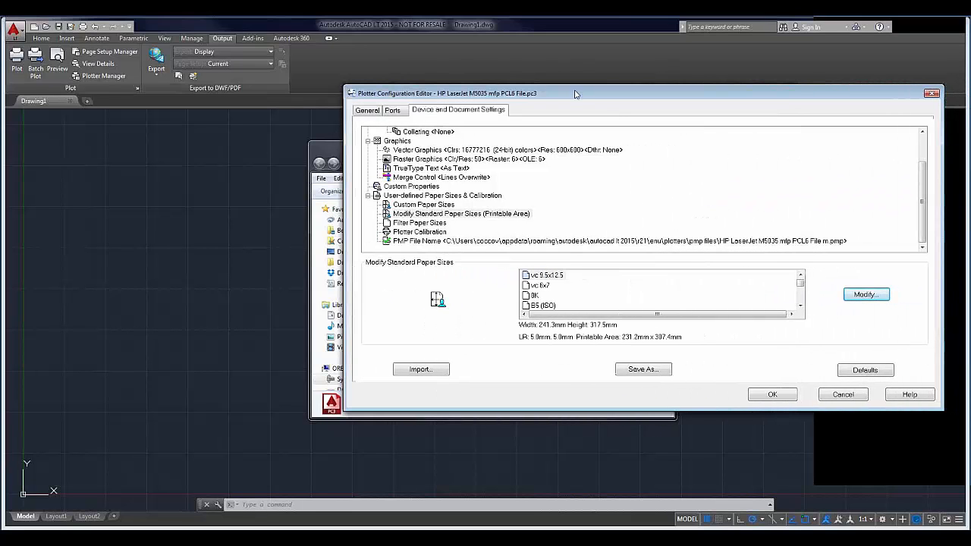
drag(575, 94, 351, 136)
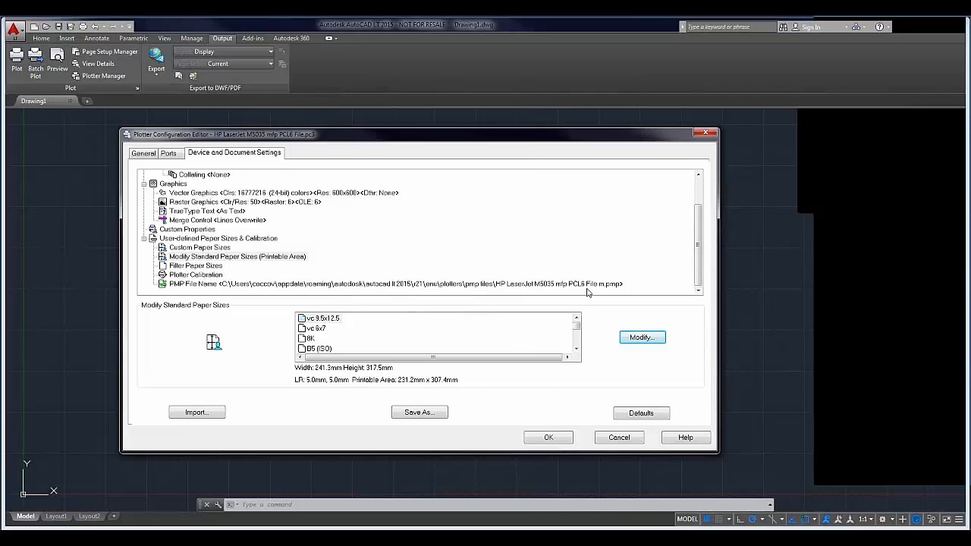
click(617, 284)
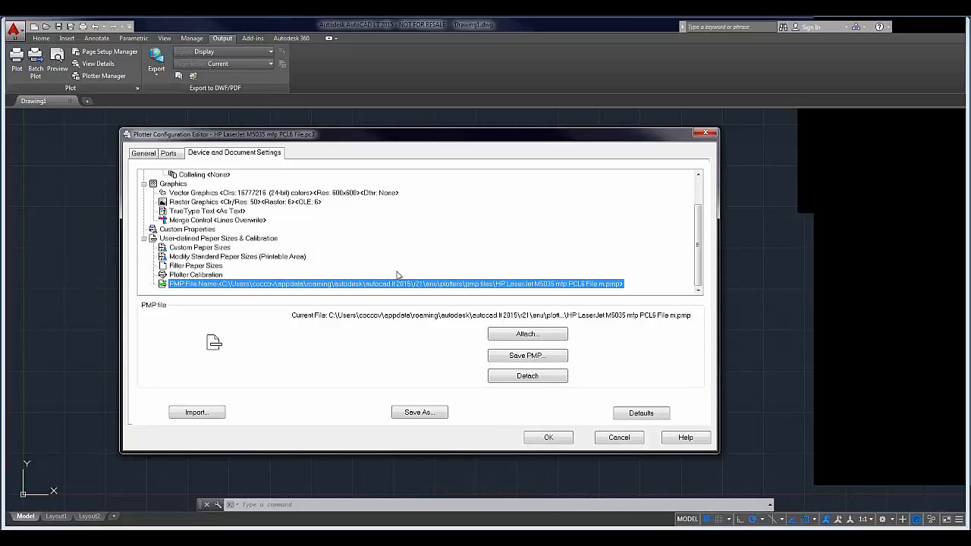
Filter the paper sizes by unchecking all of them and enabling only vc 9.5x12.5 and vc 6x7.
click(199, 267)
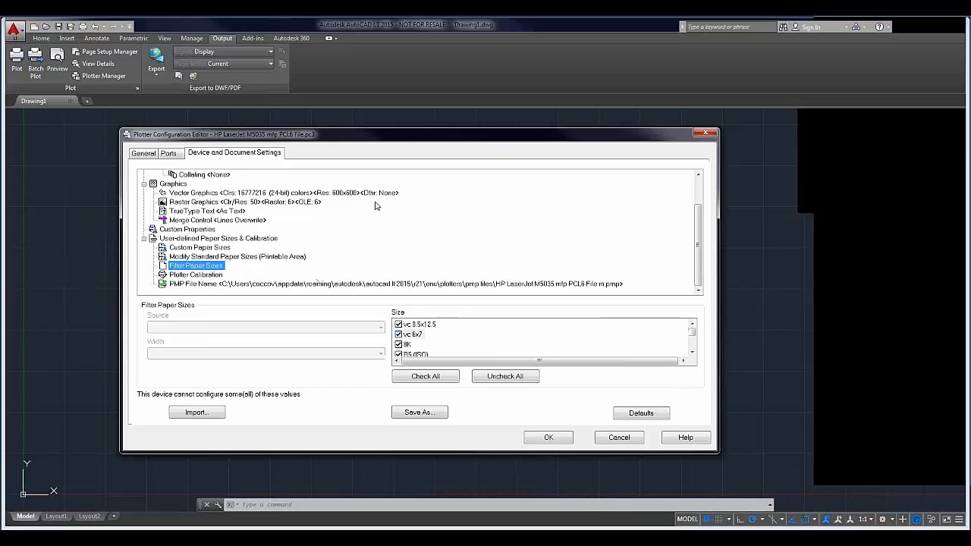
click(505, 379)
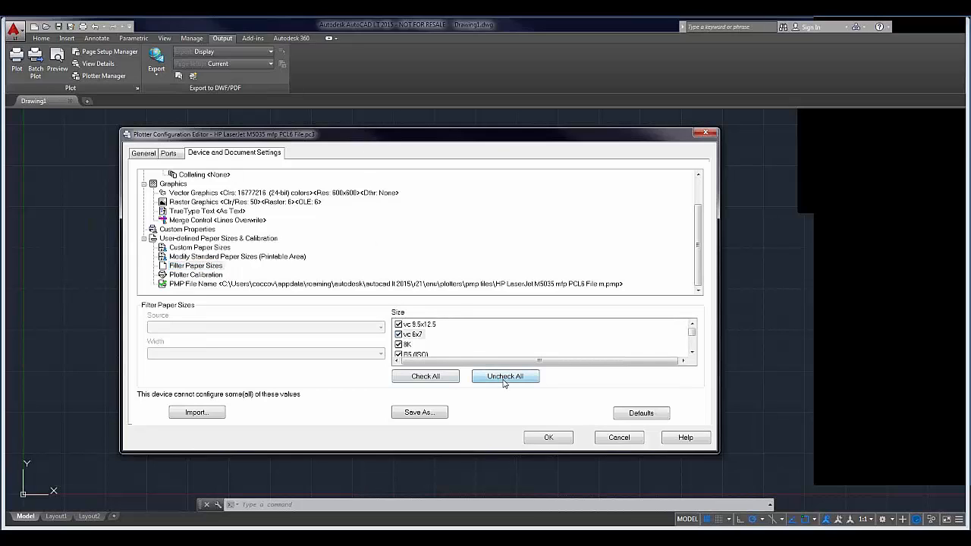
click(403, 327)
click(398, 325)
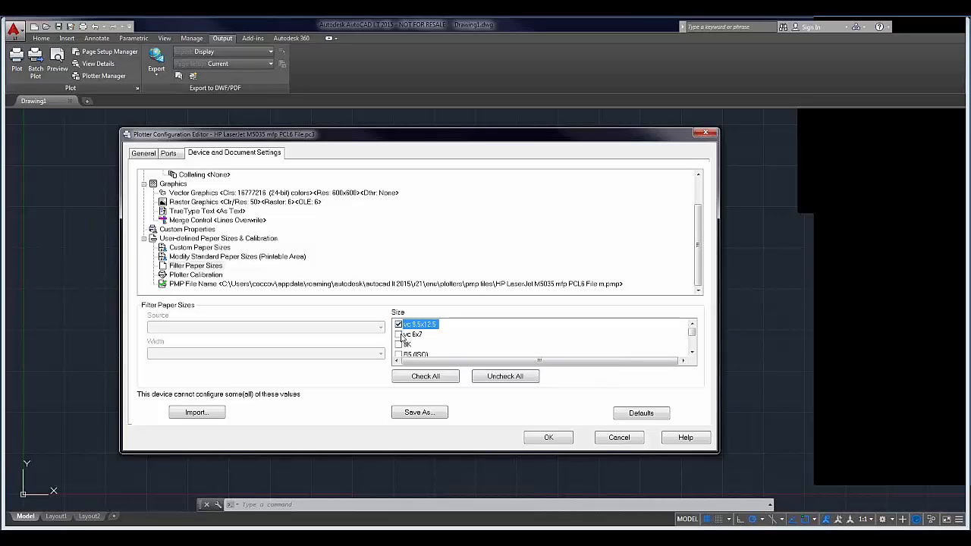
click(398, 334)
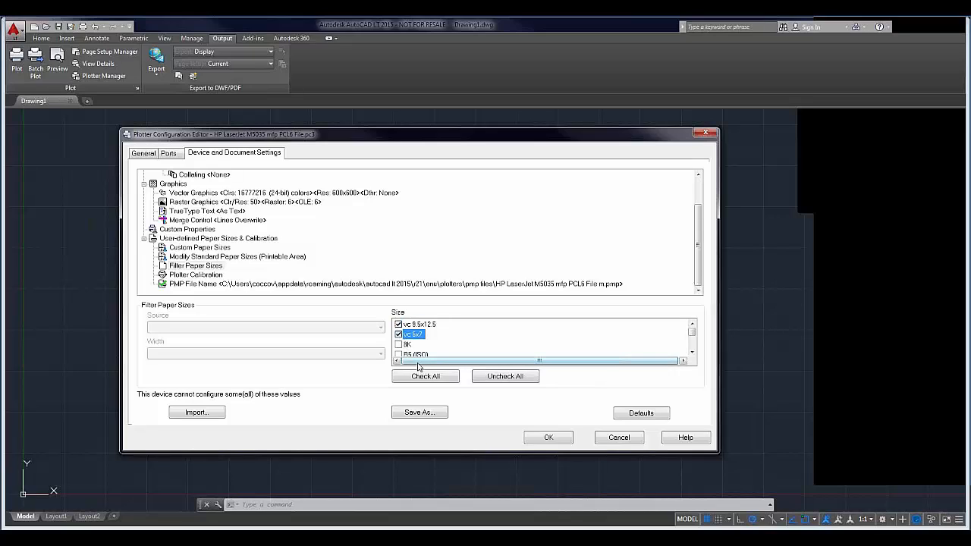
Save the filtered paper sizes in the plotter configuration and return to the drawing.
click(563, 437)
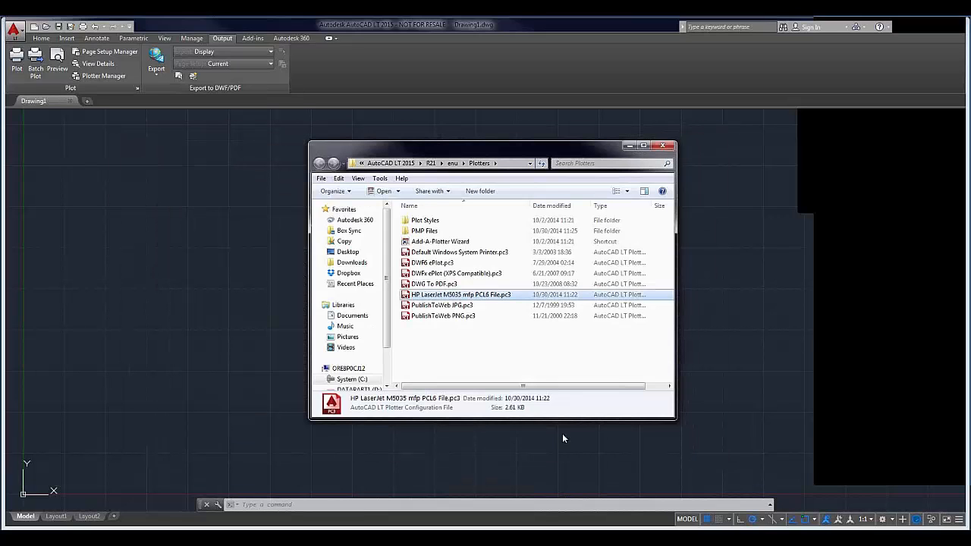
click(453, 504)
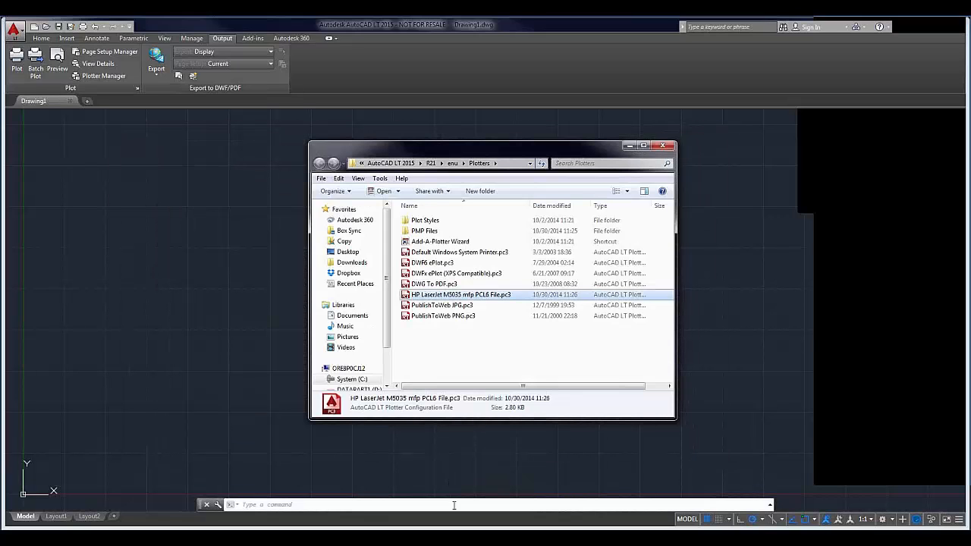
right_click(452, 504)
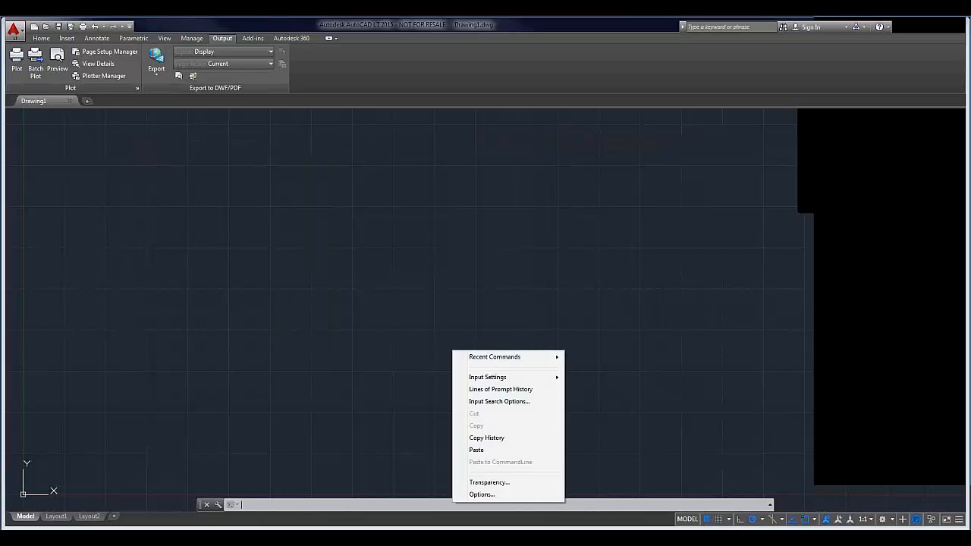
Switch to Layout1 and open its page setup for modification.
click(57, 517)
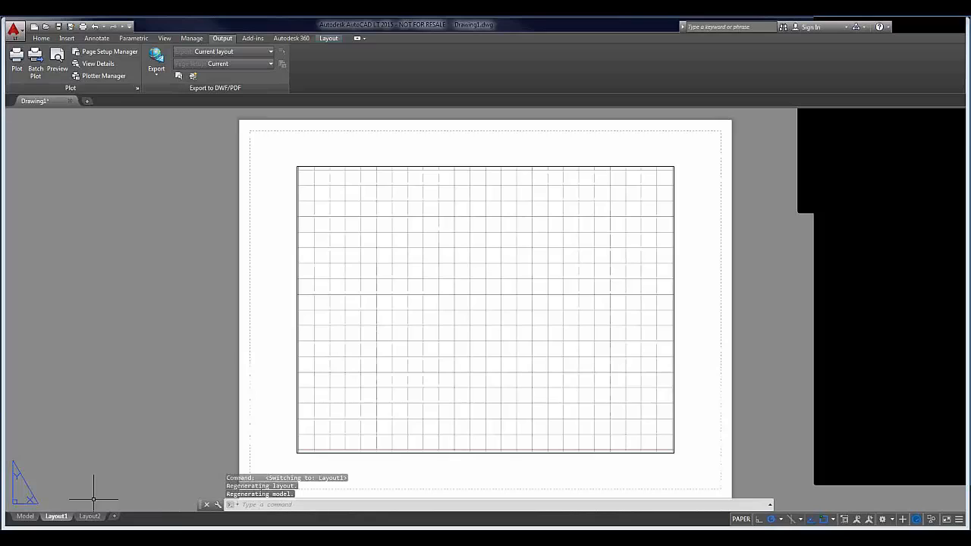
right_click(55, 518)
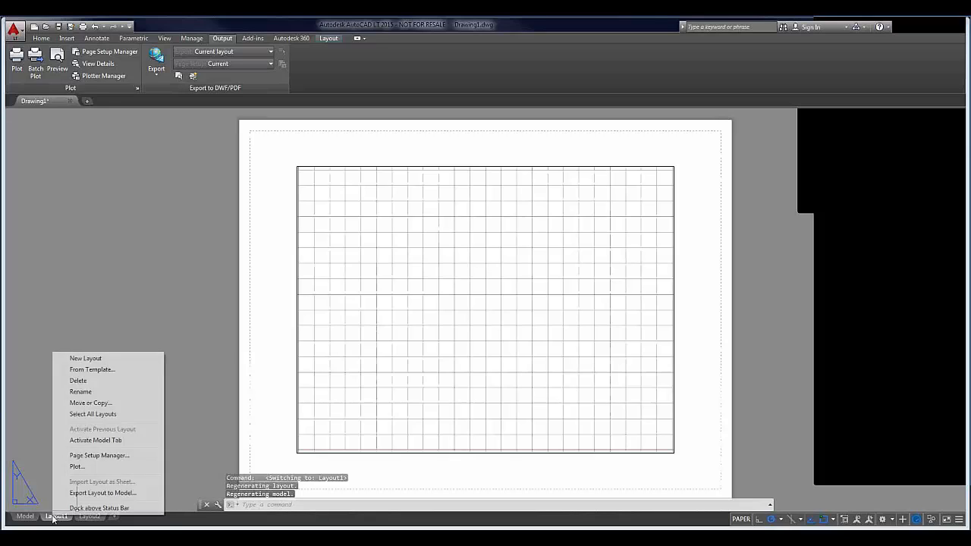
click(91, 455)
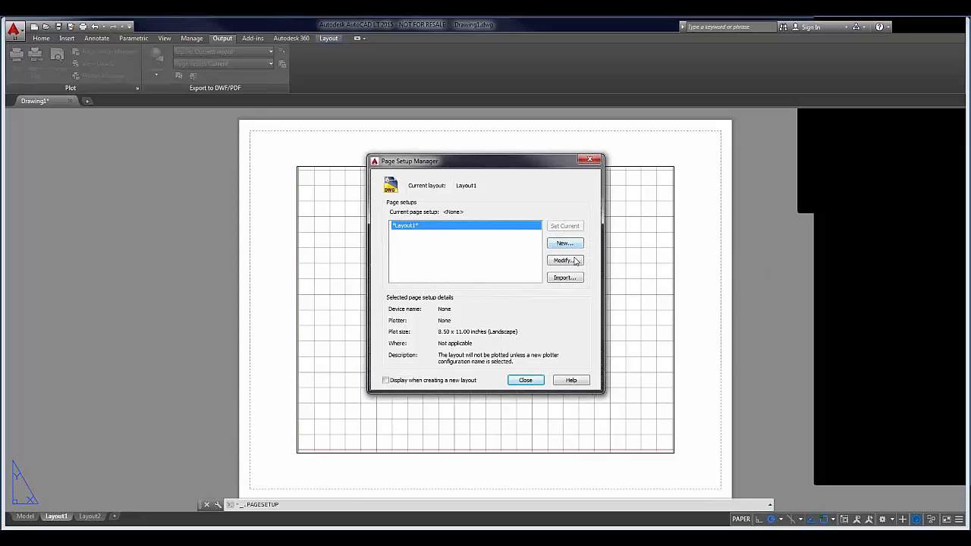
click(565, 261)
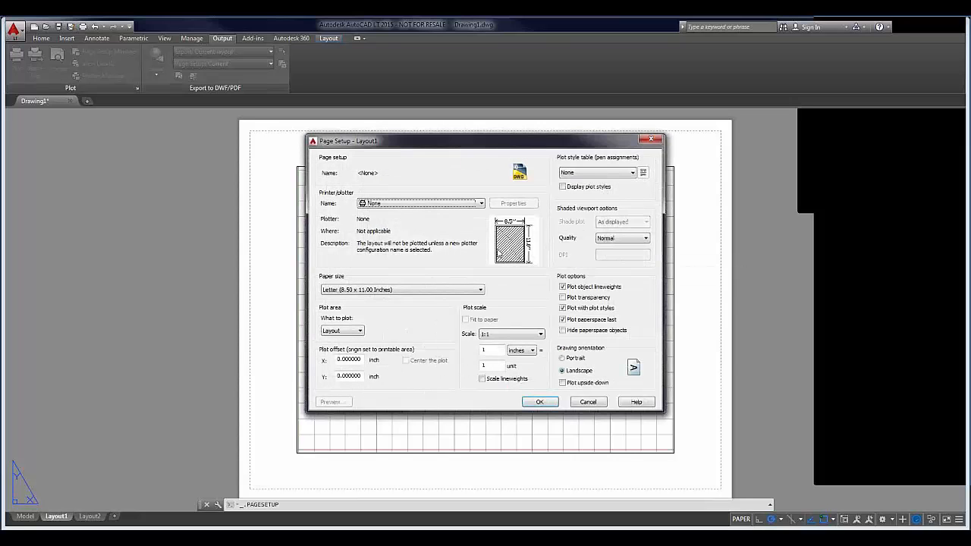
Set the Layout1 page setup's plotter to the HP LaserJet M5035 mfp PCL6 system printer.
click(455, 203)
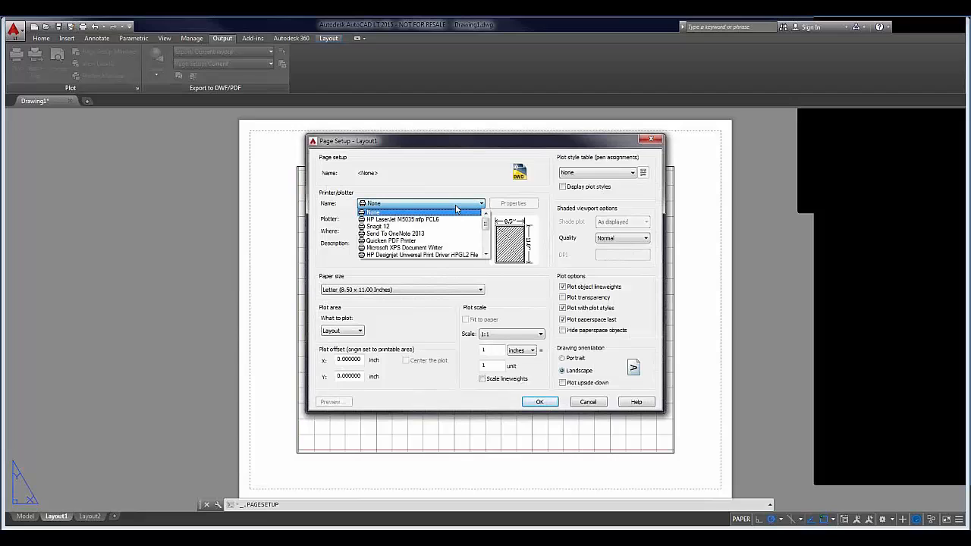
click(463, 205)
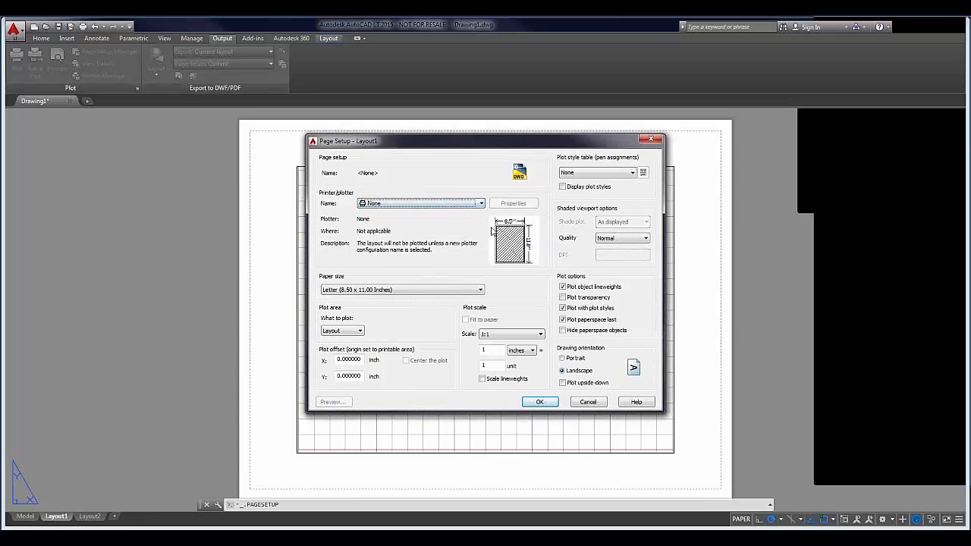
click(464, 204)
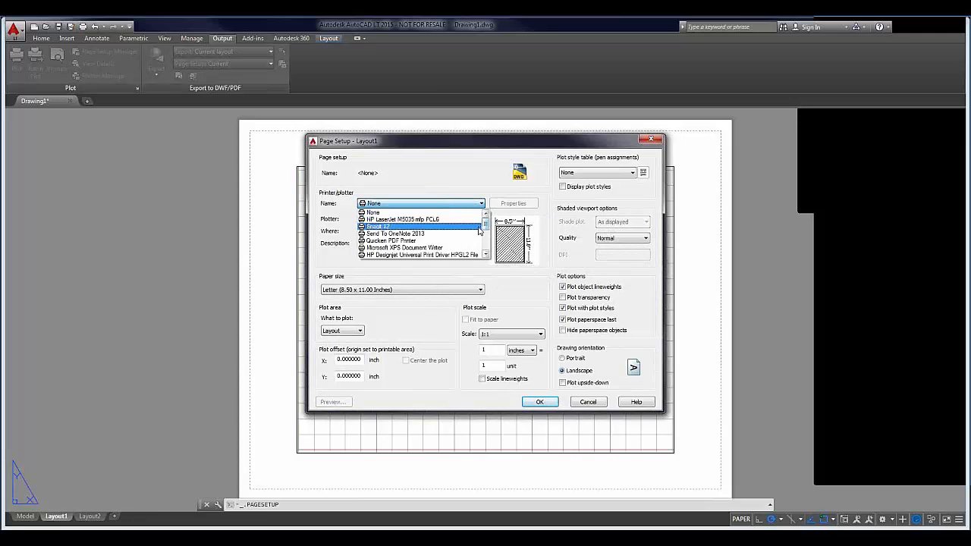
click(470, 220)
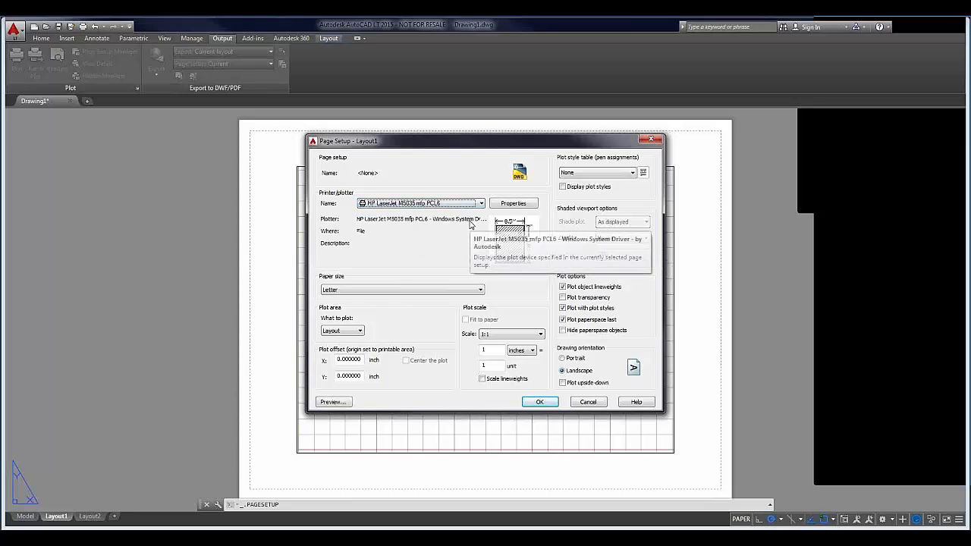
Try the custom paper sizes vc 6x7 and vc 9.5x12.5 with the system printer in the page setup.
click(478, 288)
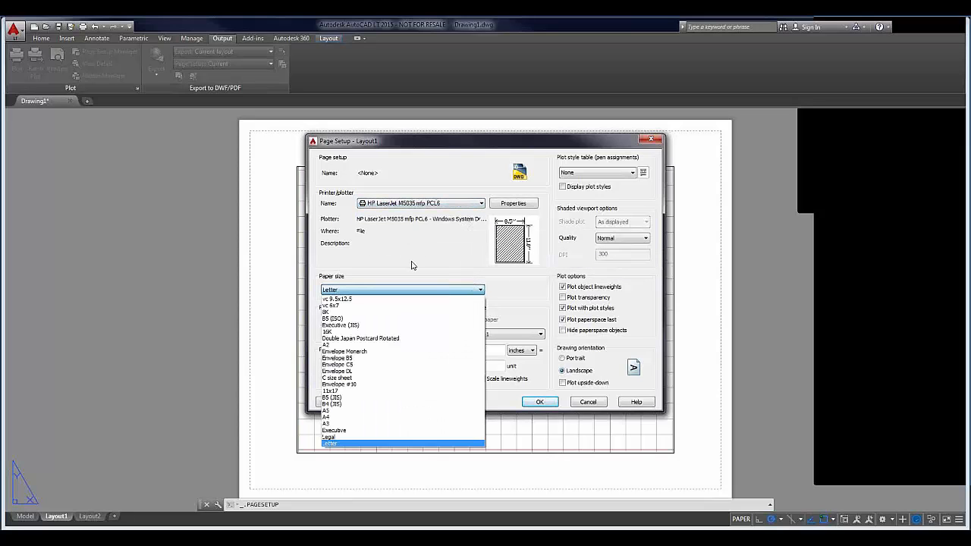
click(353, 306)
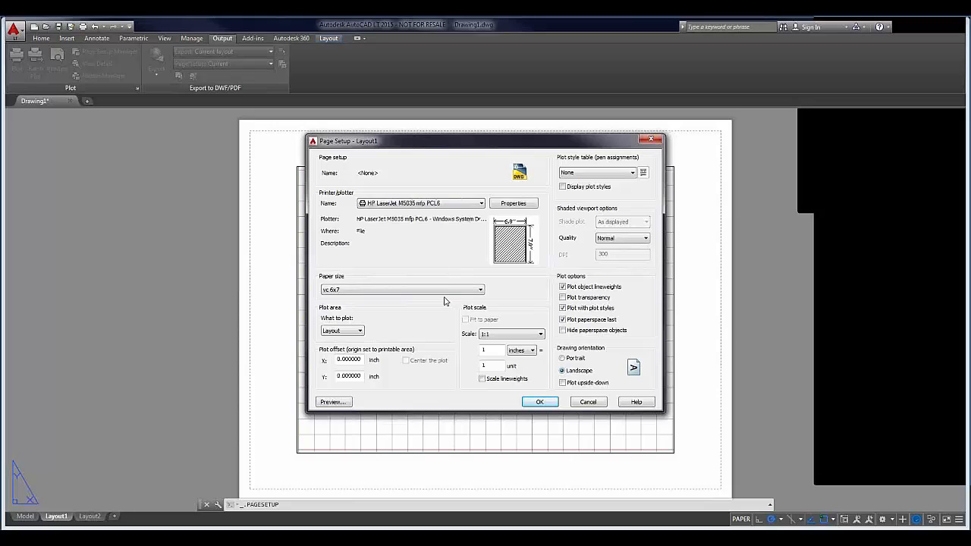
click(441, 291)
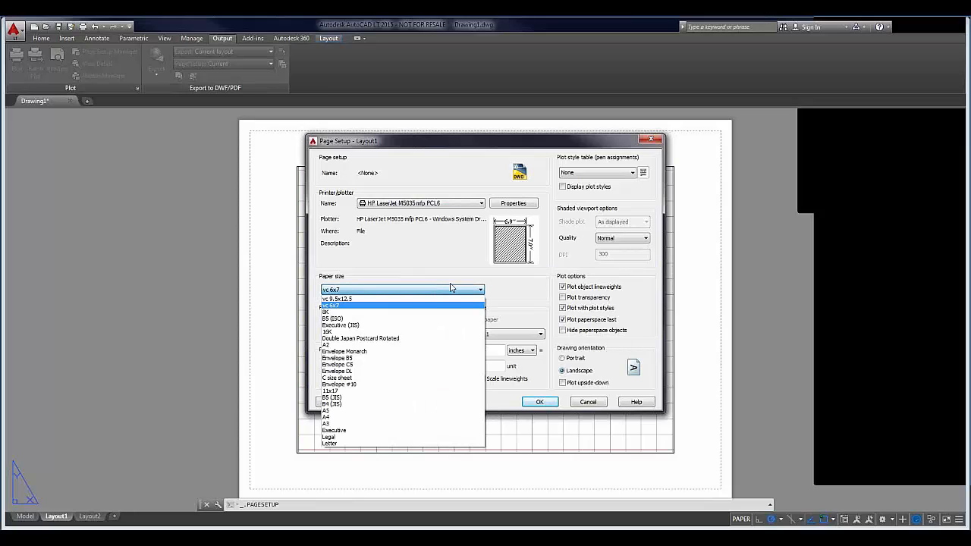
click(445, 294)
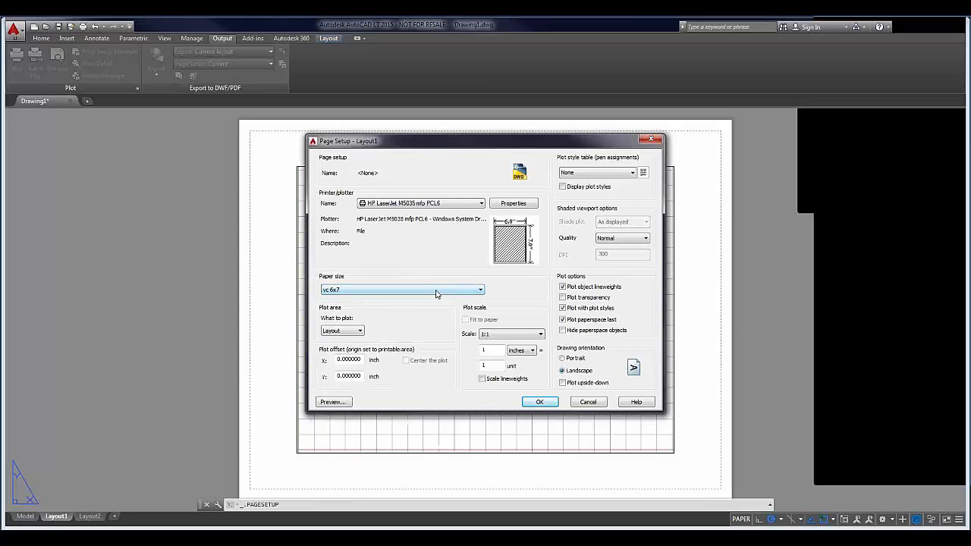
click(436, 291)
click(410, 299)
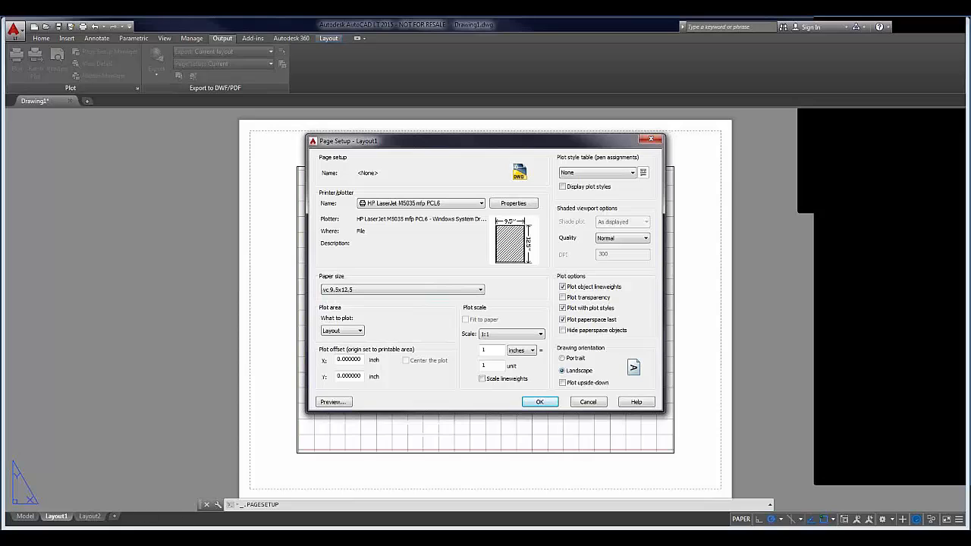
Bring up the Plotters folder, check the HP LaserJet M5035 mfp PCL6 File.pc3 file, and close the folder.
click(189, 537)
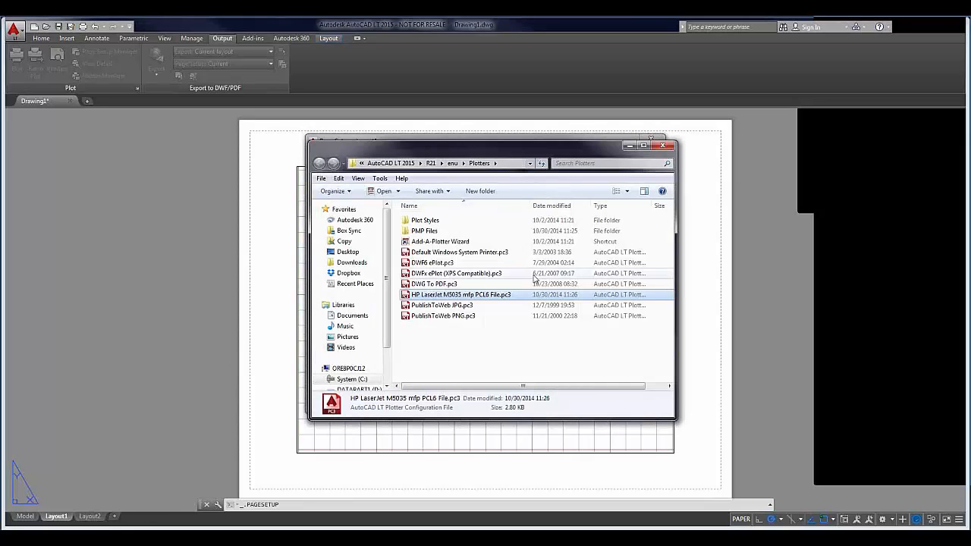
click(492, 295)
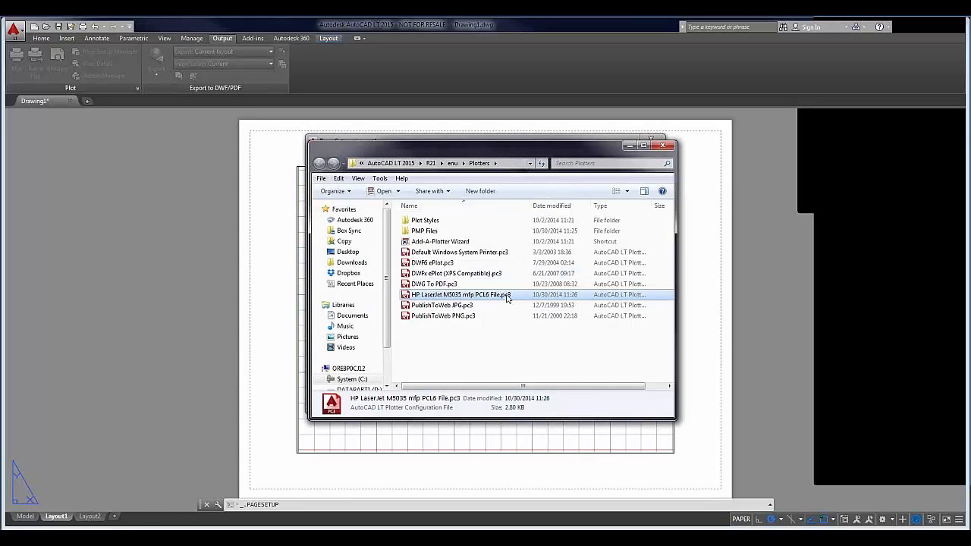
click(662, 145)
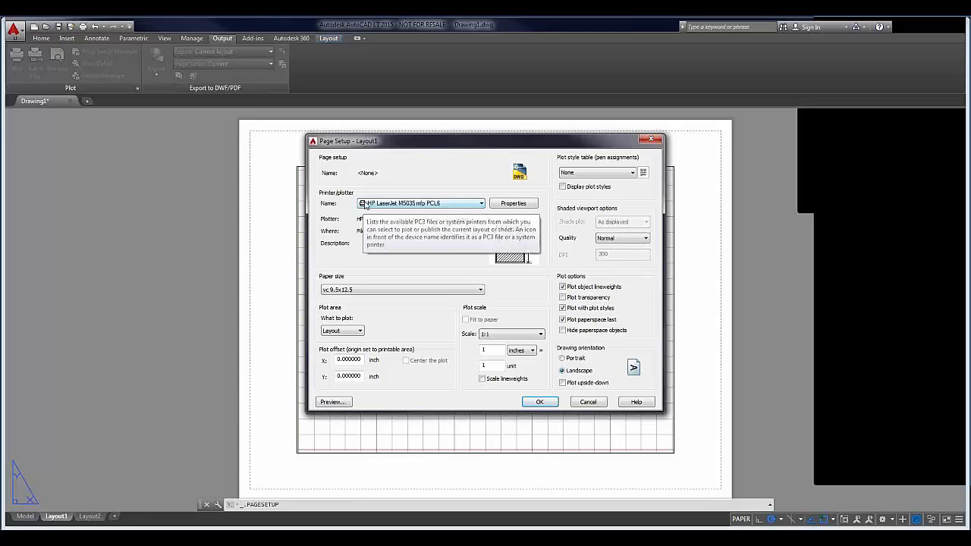
Change the page setup's plotter to HP LaserJet M5035 mfp PCL6 File.pc3.
click(474, 205)
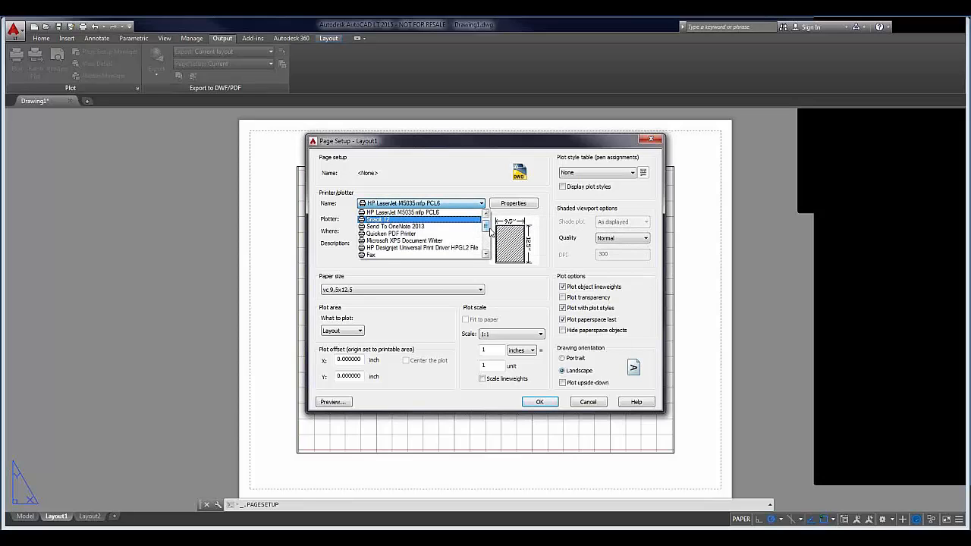
scroll(490, 237, down, 2)
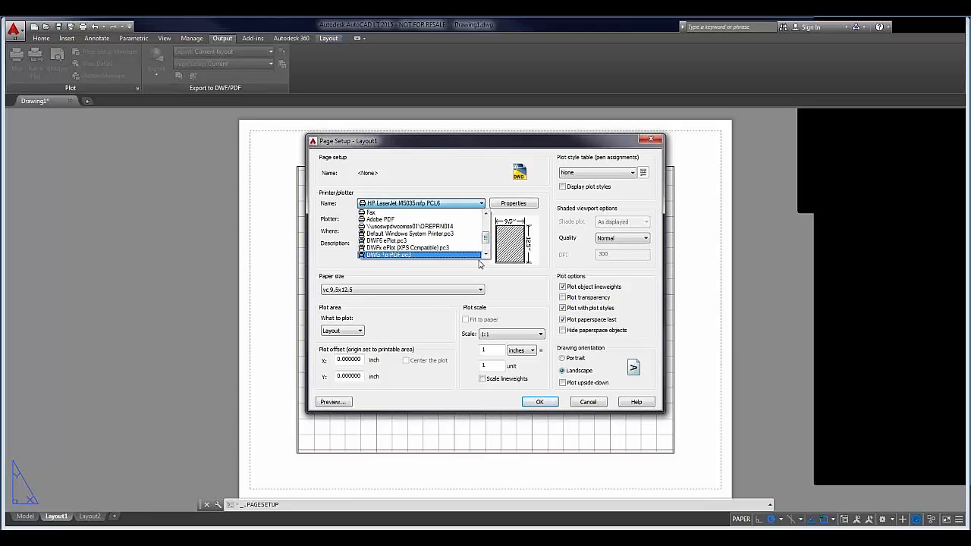
click(485, 255)
click(485, 255)
click(485, 256)
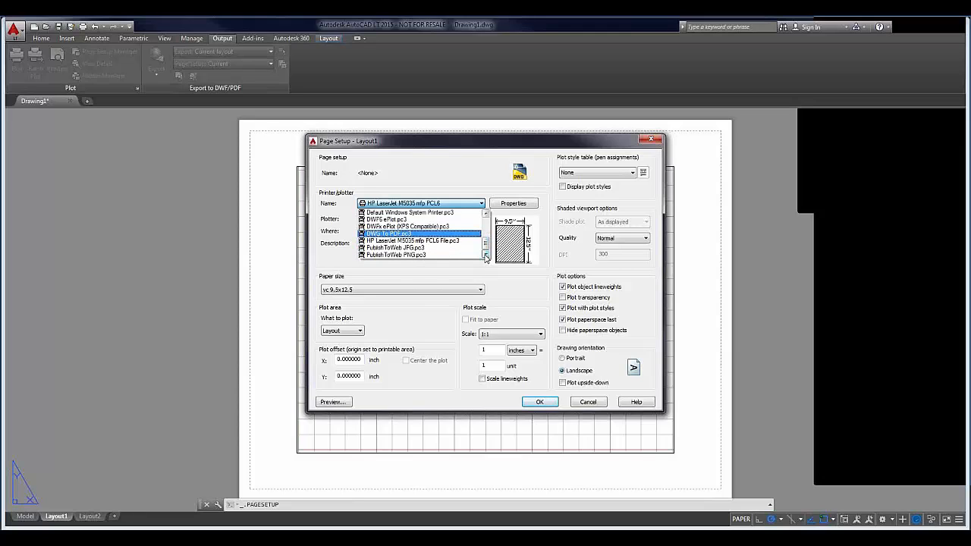
click(460, 241)
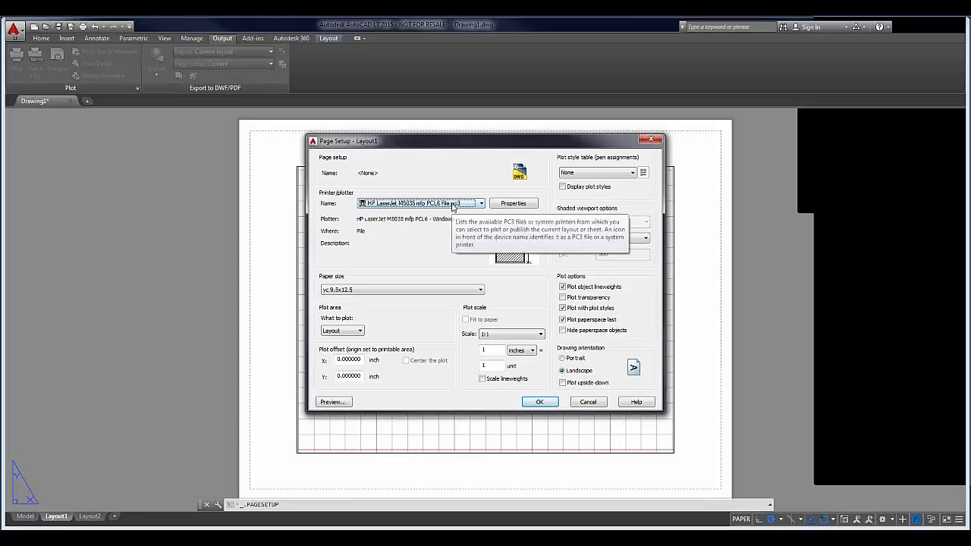
Examine the paper sizes offered for the PC3 plotter, and close the page setup without saving its changes.
click(476, 290)
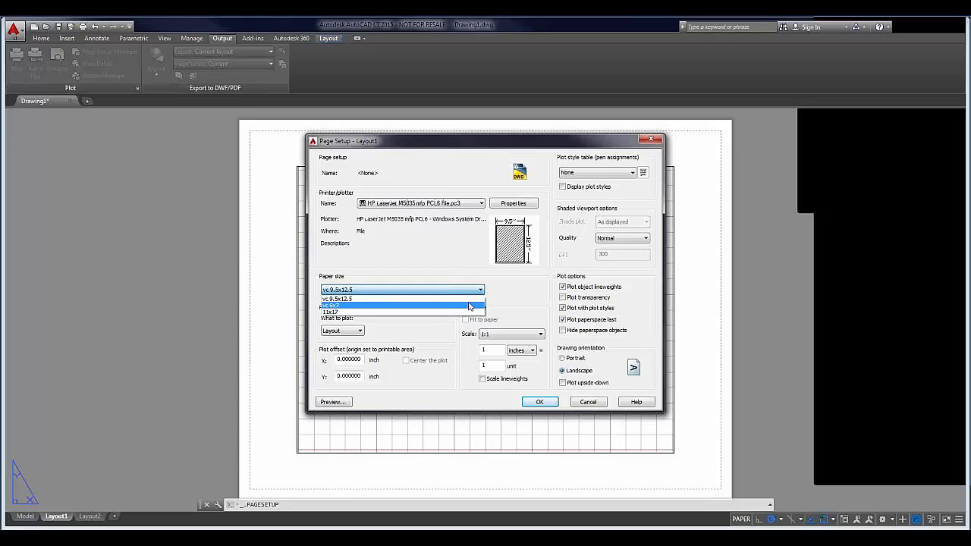
click(464, 259)
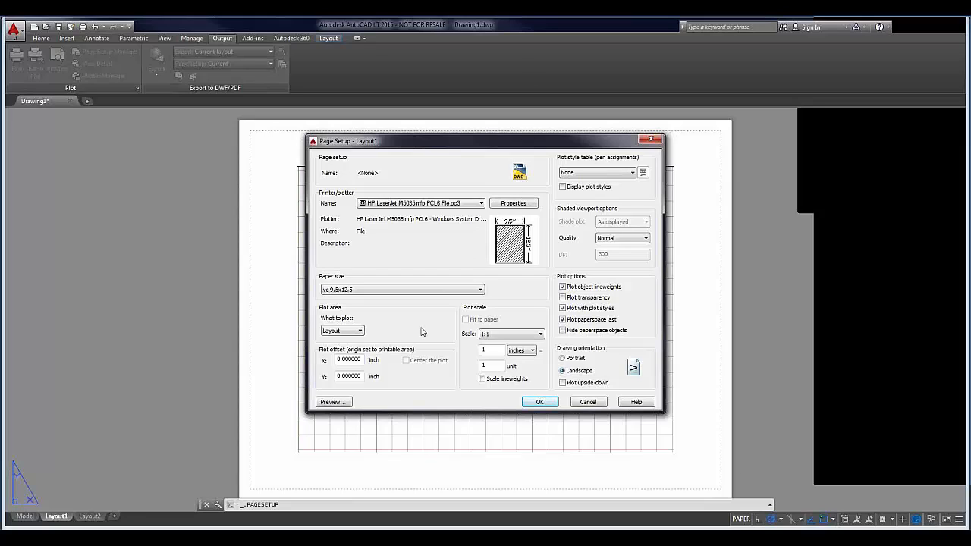
click(596, 405)
click(595, 404)
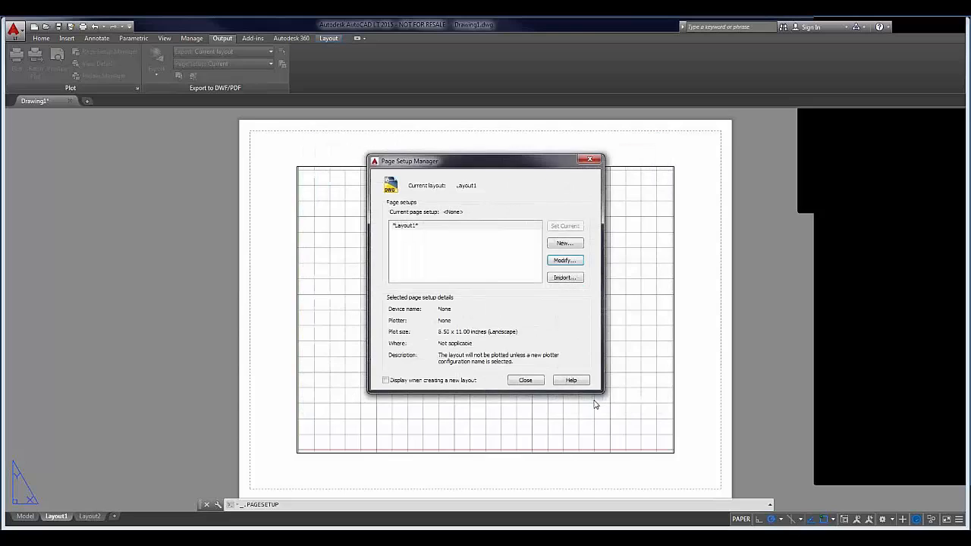
click(525, 380)
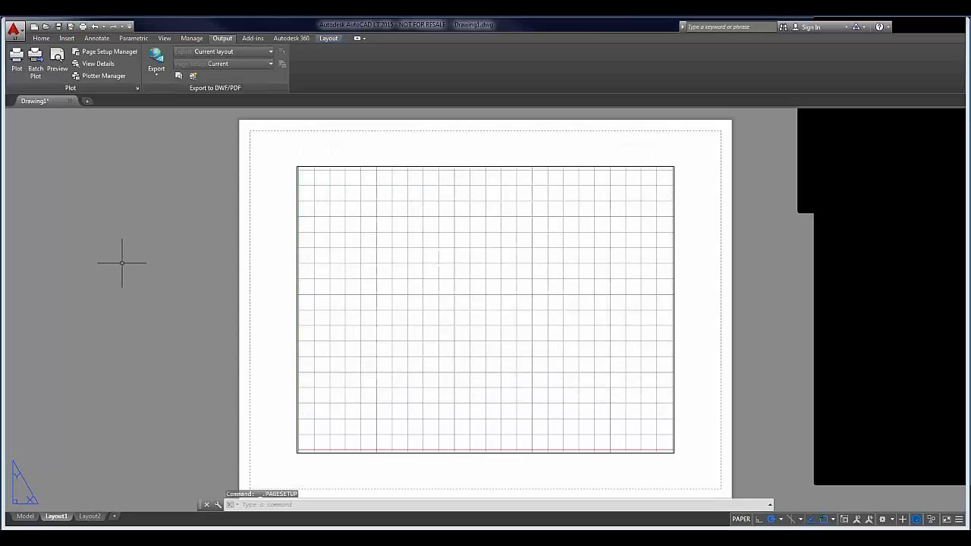
Enlarge the command window to show more history lines and rerun the recent PLOTTERMANAGER command.
click(334, 499)
drag(336, 496, 332, 461)
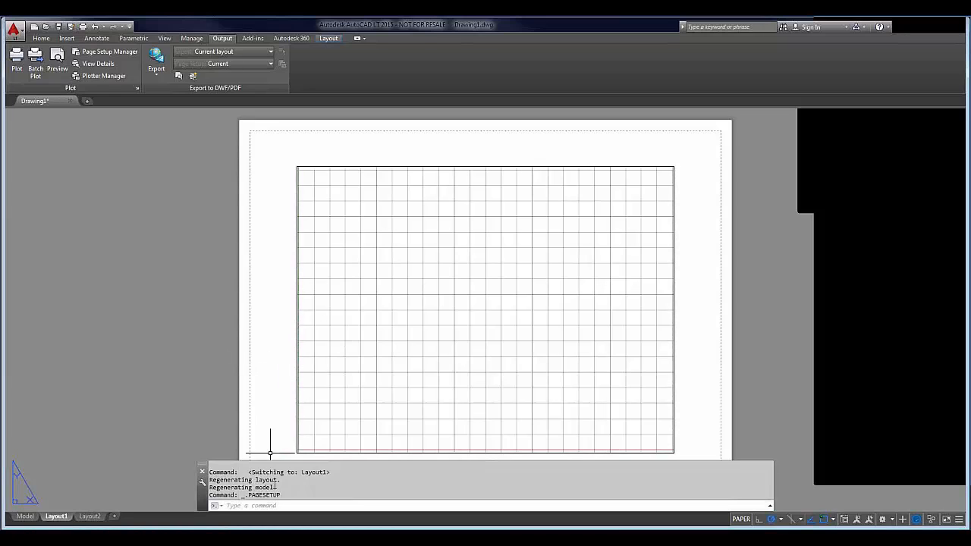
right_click(304, 480)
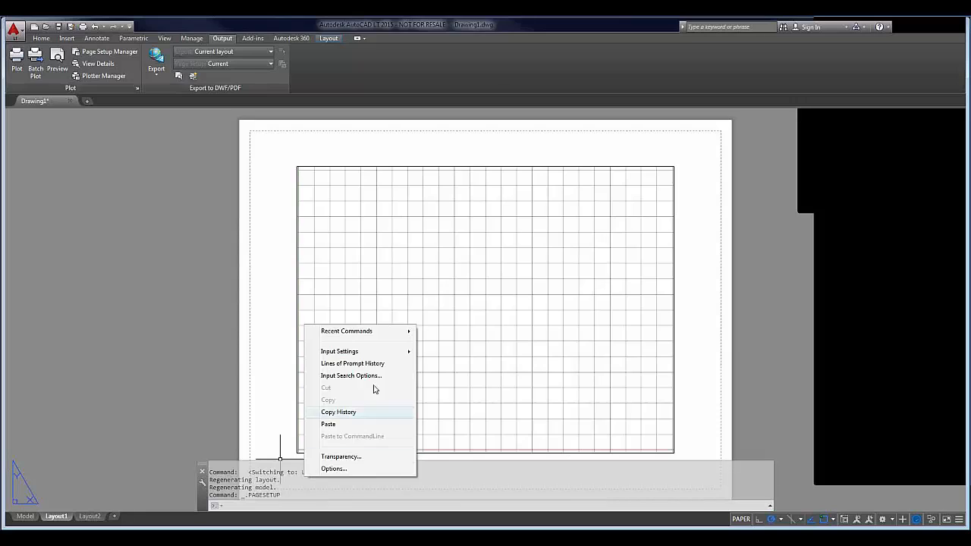
mouse_move(383, 332)
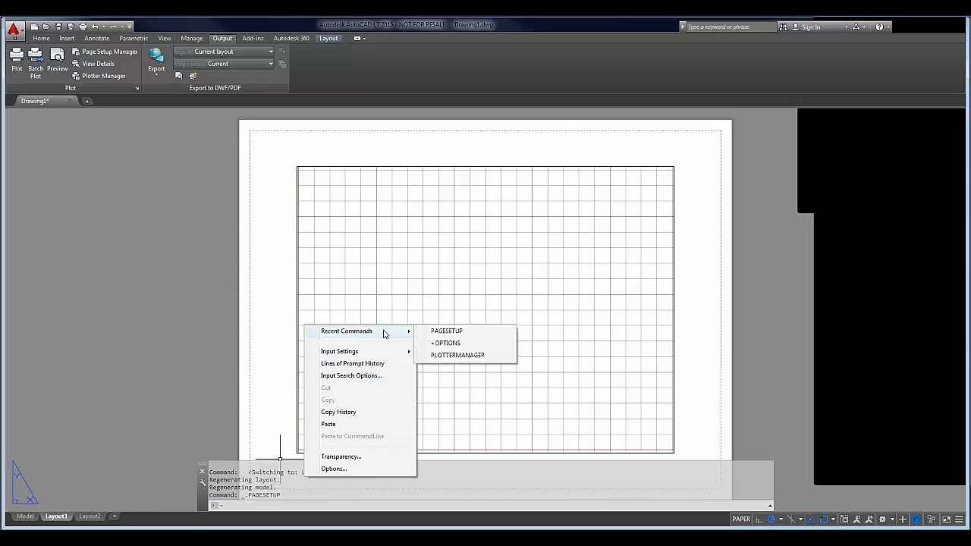
click(460, 356)
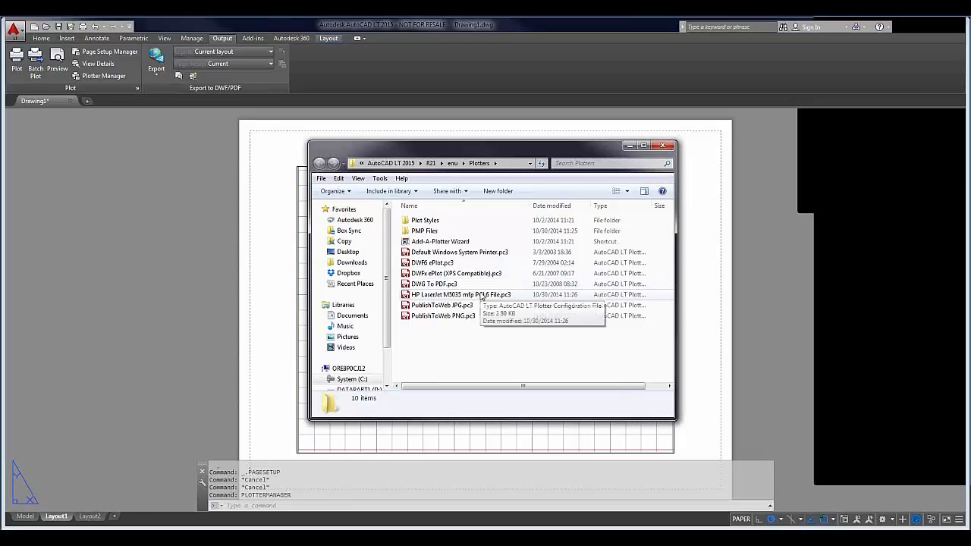
Open HP LaserJet M5035 mfp PCL6 File.pc3, review its paper size filter settings, and cancel the configuration editor.
double_click(481, 296)
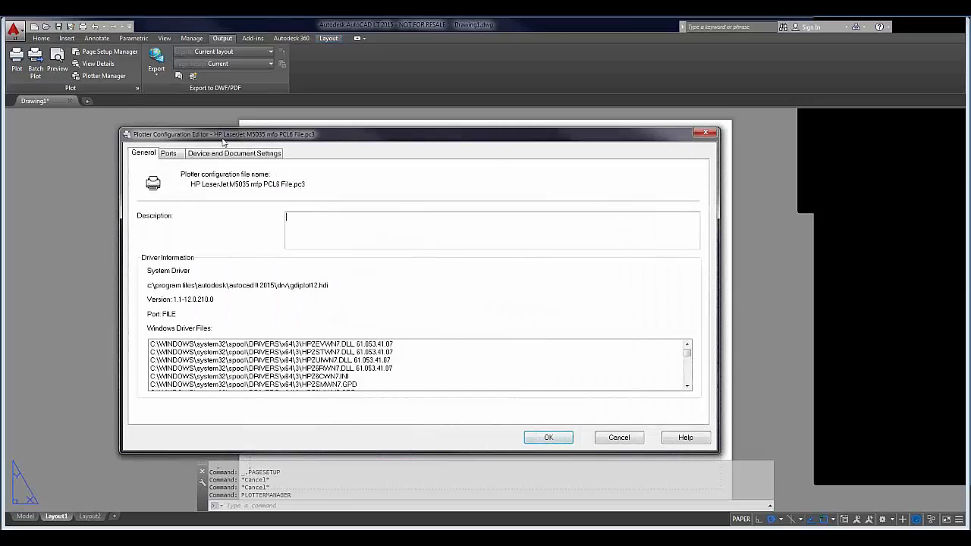
click(223, 152)
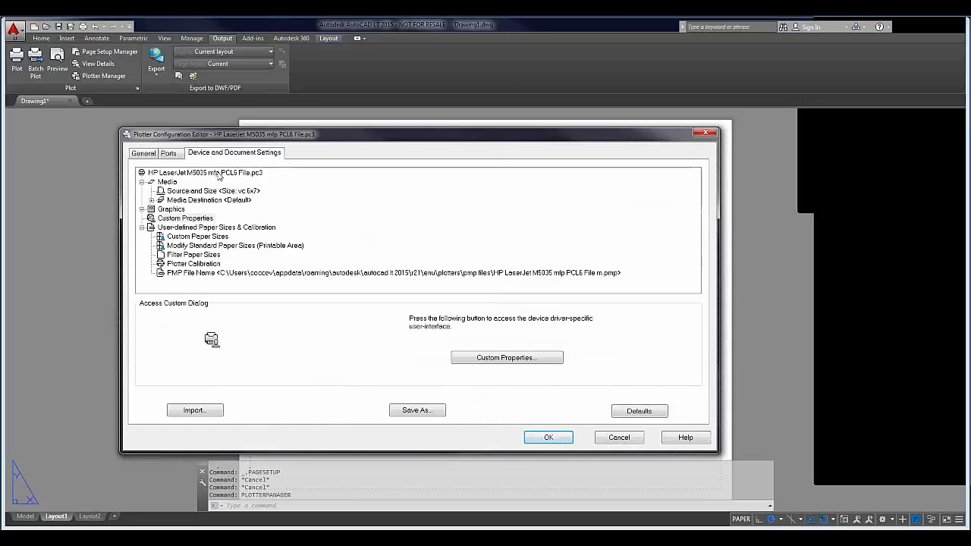
click(203, 254)
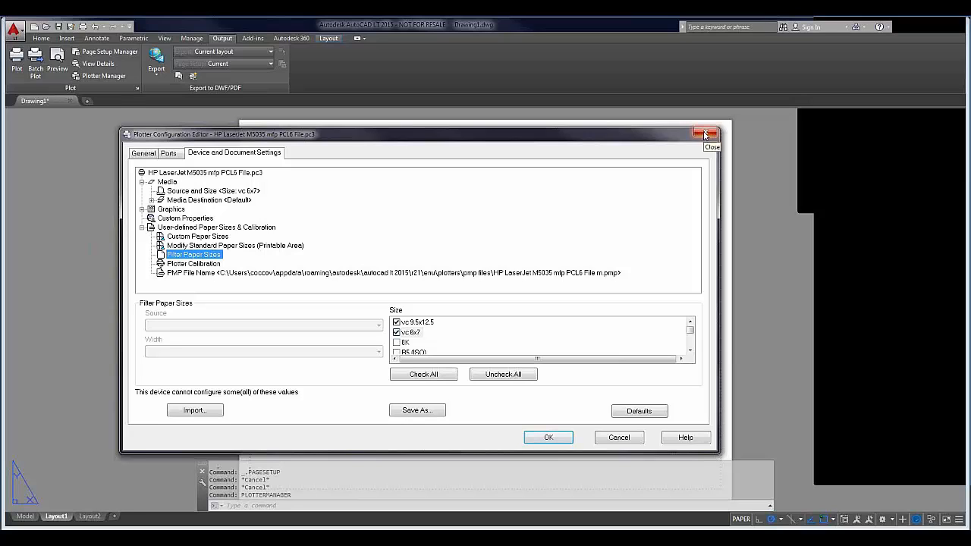
click(620, 439)
click(617, 437)
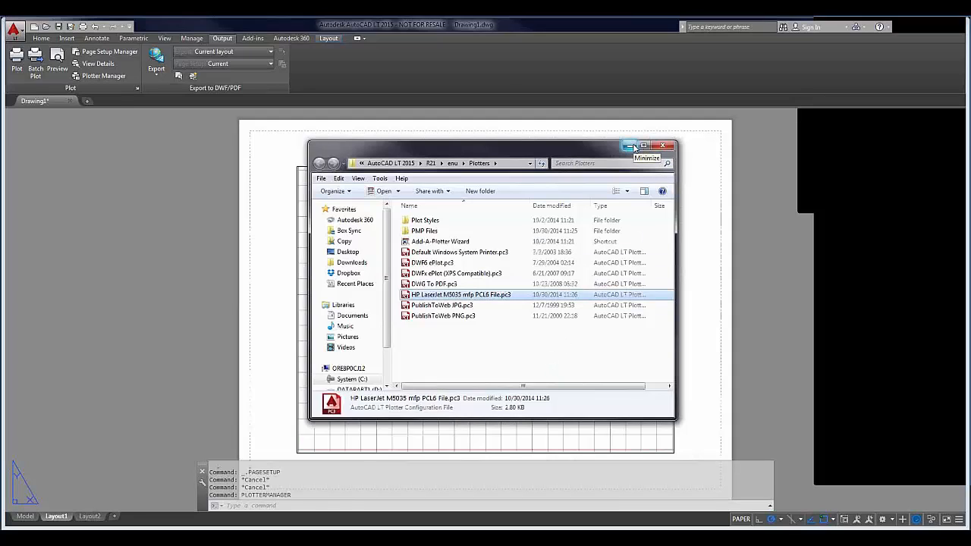
View the raw contents of HP LaserJet M5035 mfp PCL6 File.pc3 in TextPad, and close the text editor.
right_click(507, 295)
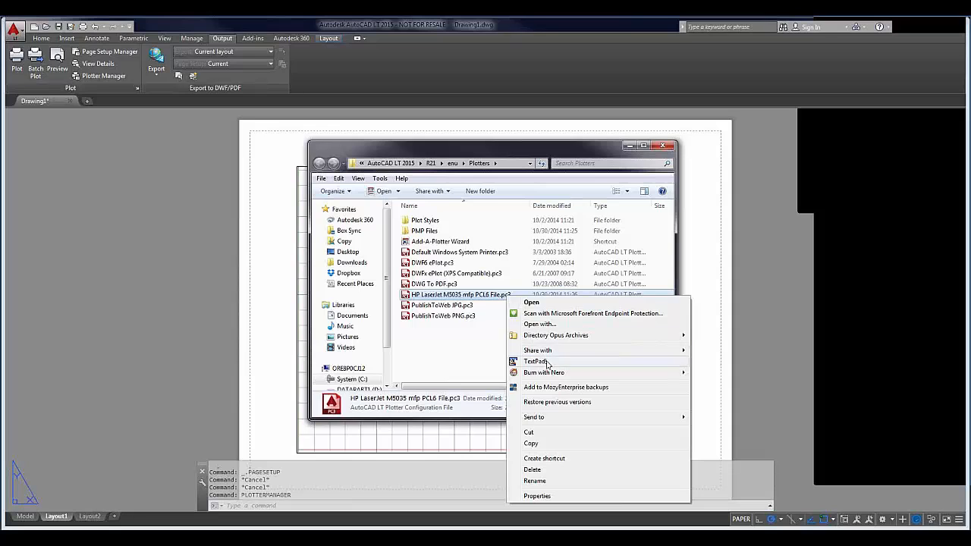
click(544, 361)
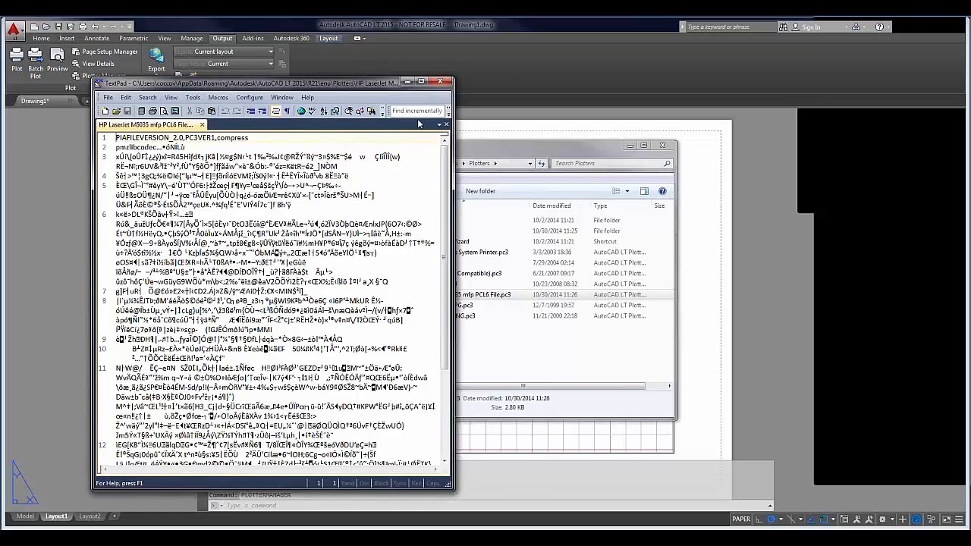
click(439, 82)
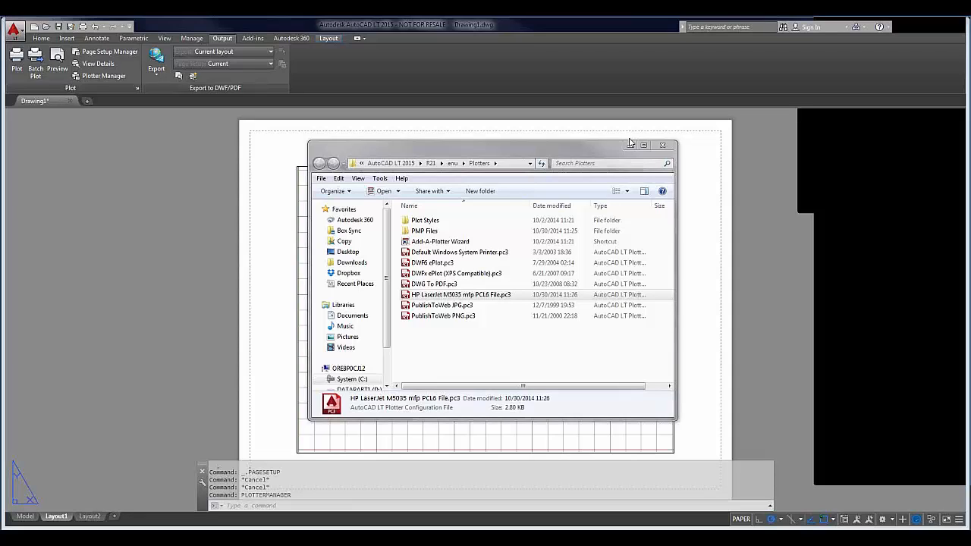
Reopen HP LaserJet M5035 mfp PCL6 File.pc3, review its filtered paper sizes including Executive, Legal and Letter, and close the configuration editor.
click(890, 28)
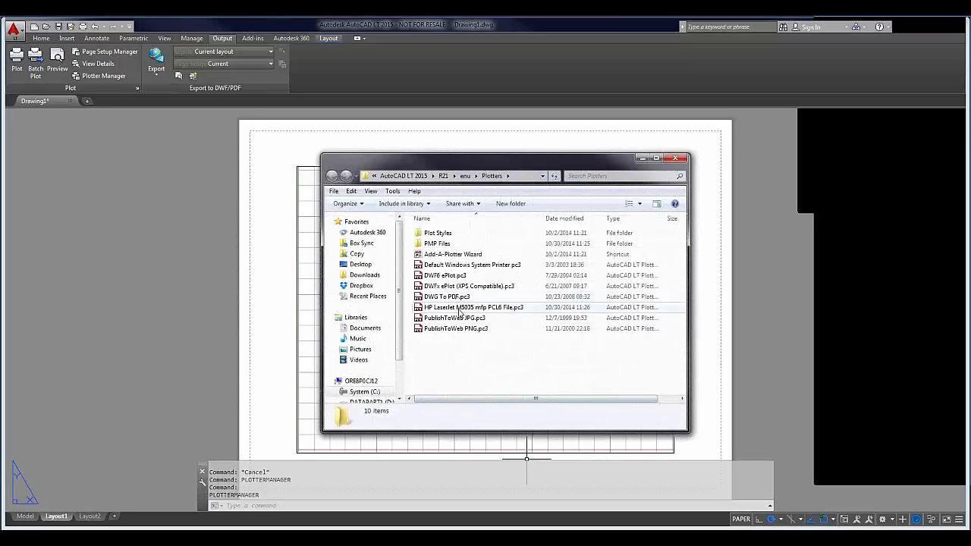
click(458, 308)
double_click(459, 310)
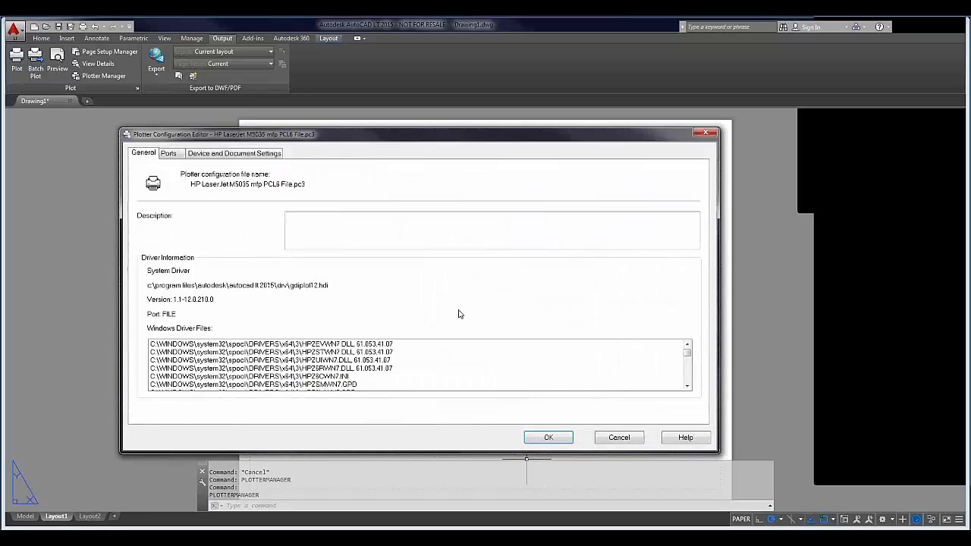
click(231, 153)
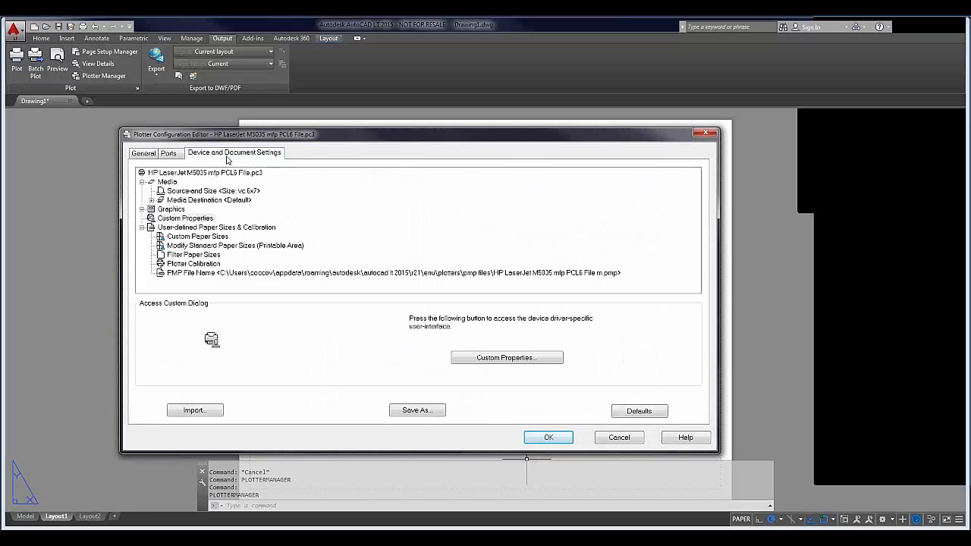
click(208, 254)
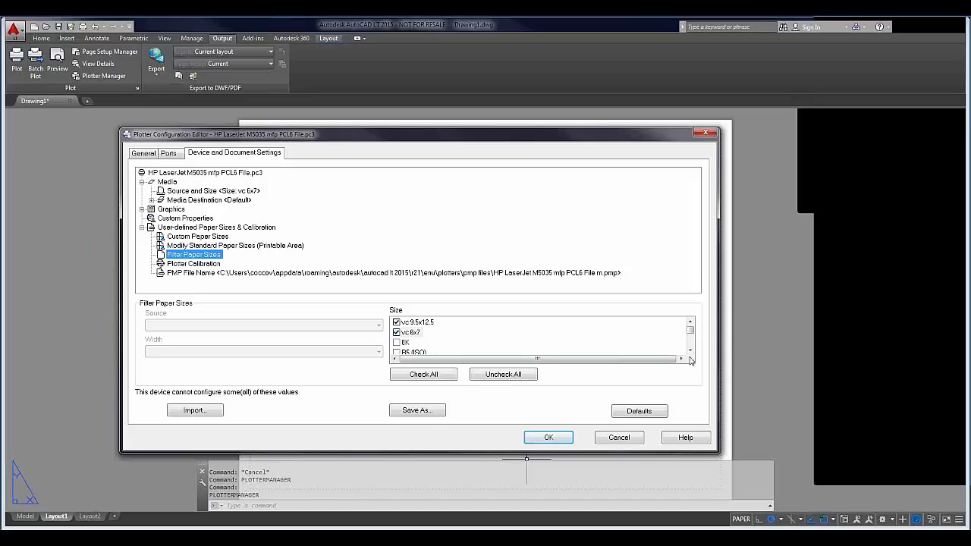
drag(691, 336, 694, 352)
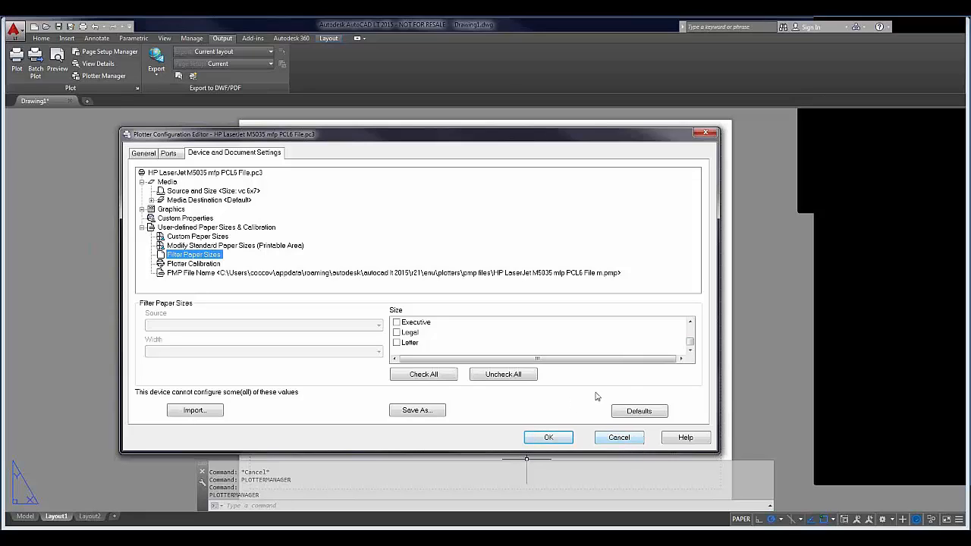
click(408, 325)
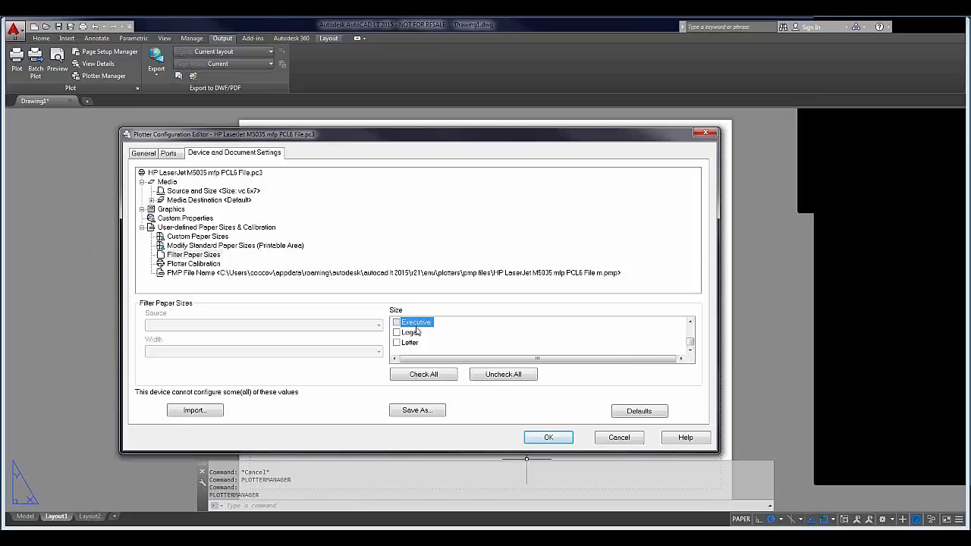
click(417, 332)
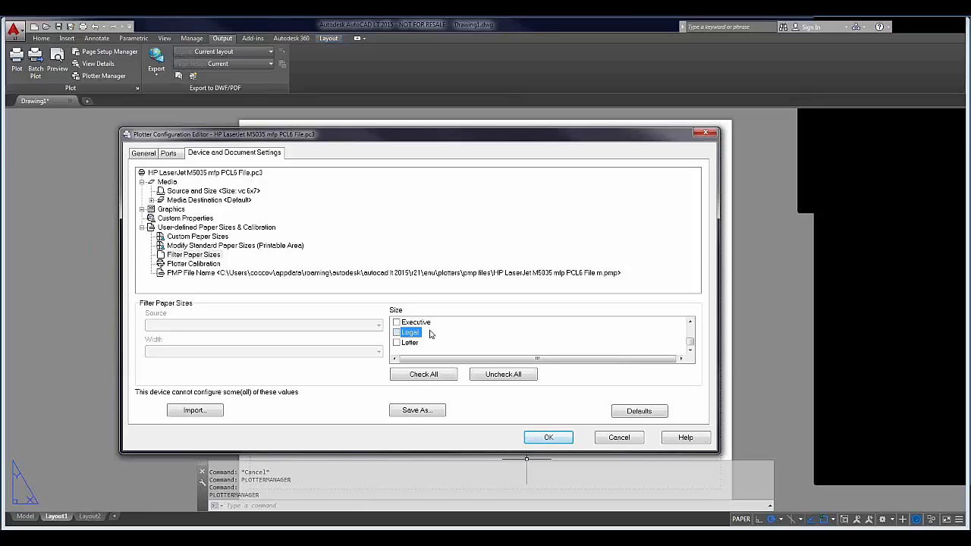
click(706, 134)
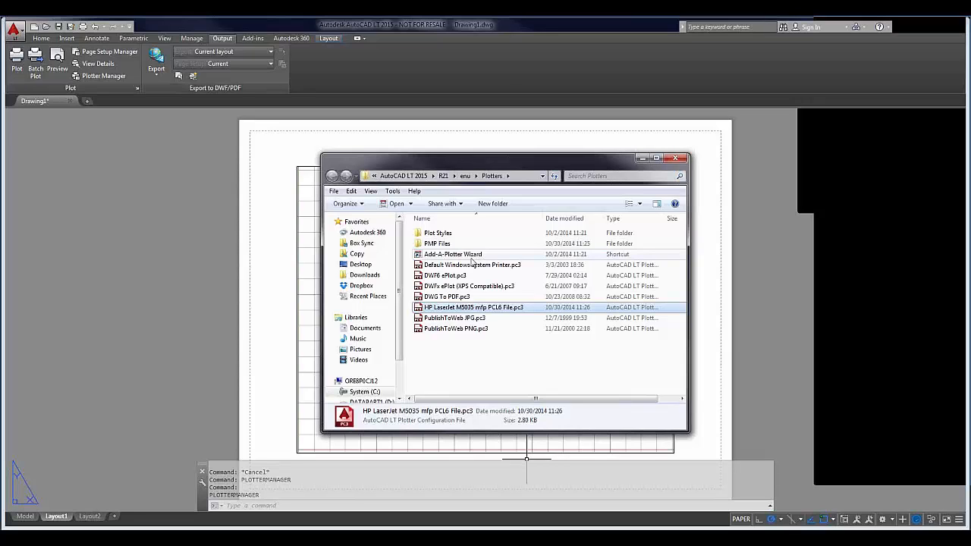
Start adding a plotter on My Computer with Xerox as manufacturer and Wide Format Print System 8830 as model.
double_click(472, 260)
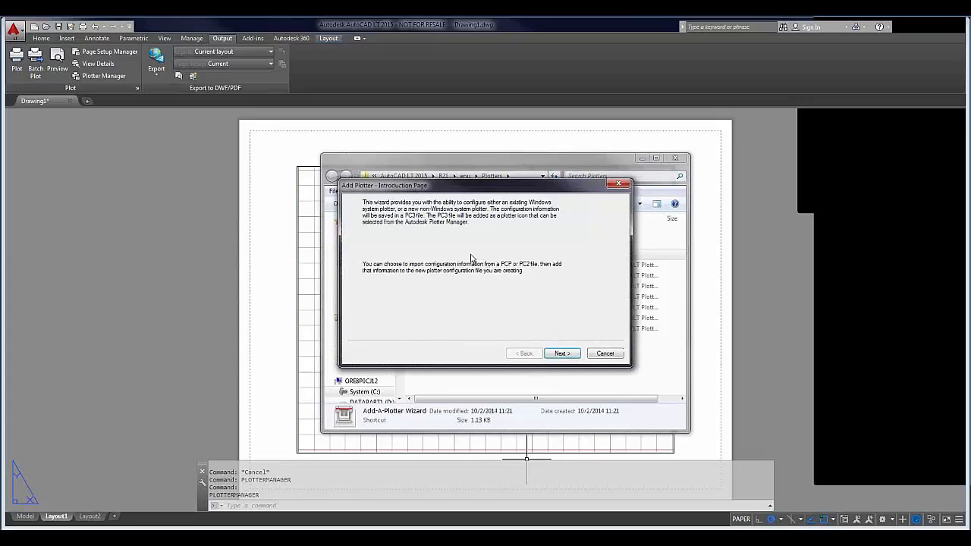
click(572, 355)
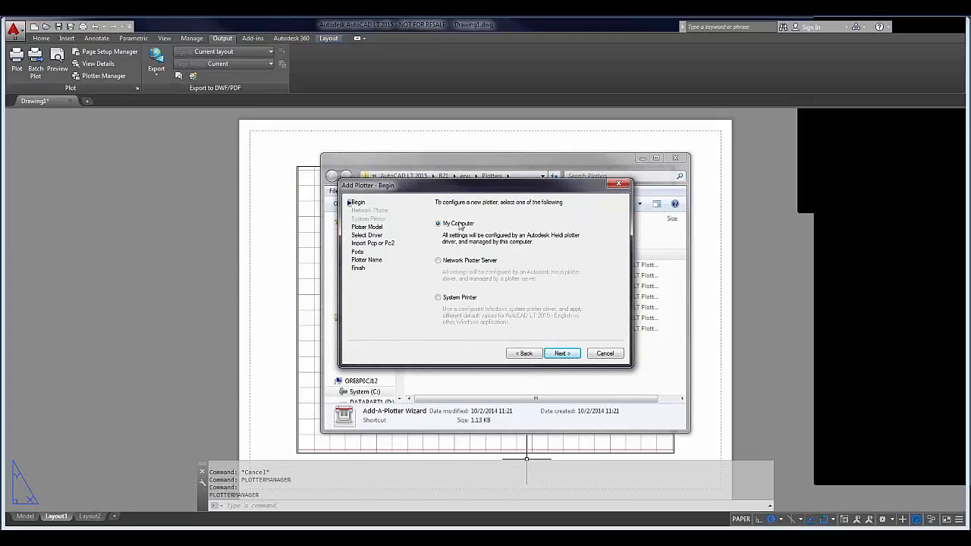
click(573, 355)
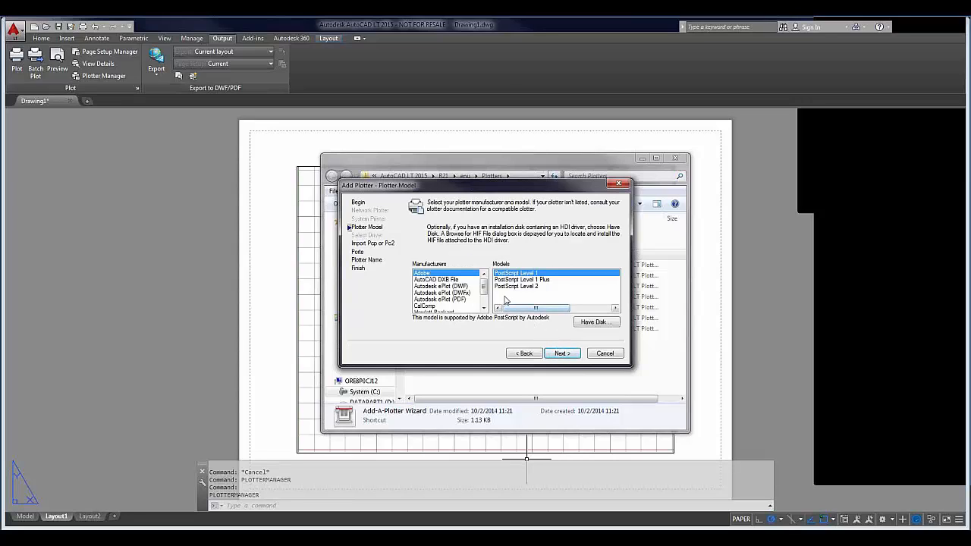
drag(485, 287, 486, 298)
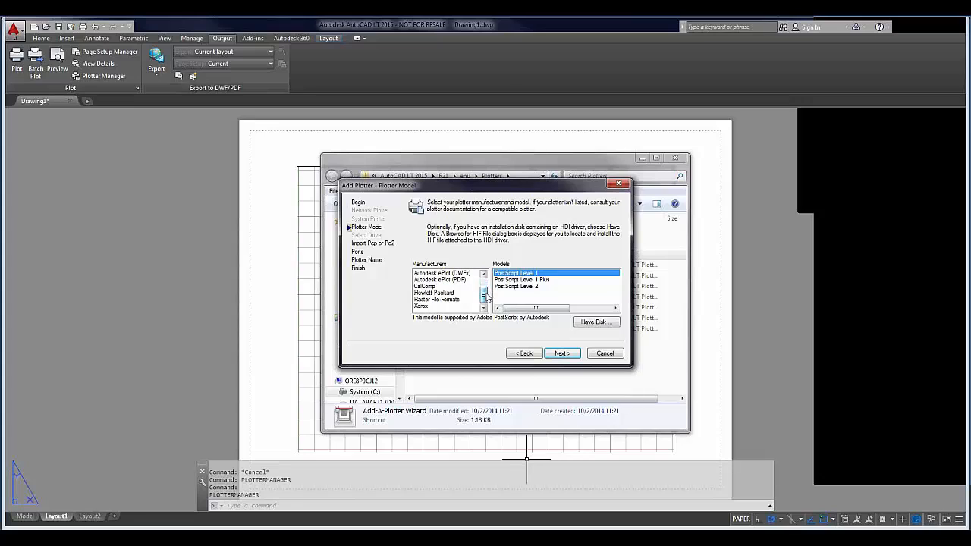
click(423, 305)
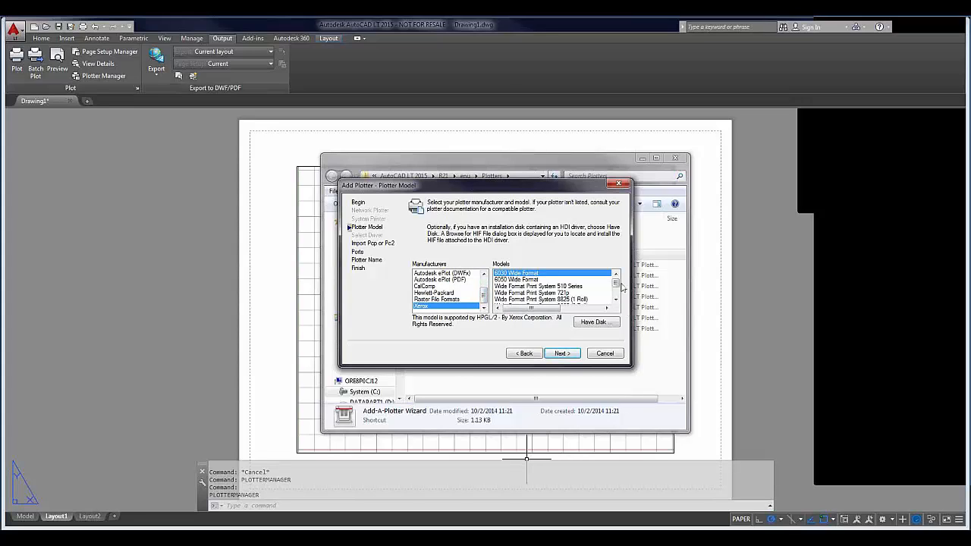
drag(620, 286, 620, 295)
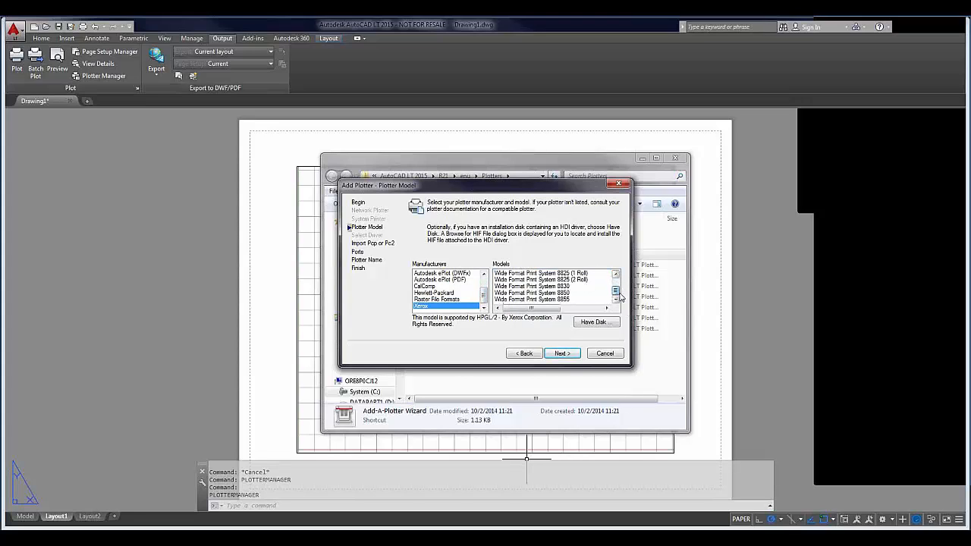
click(569, 286)
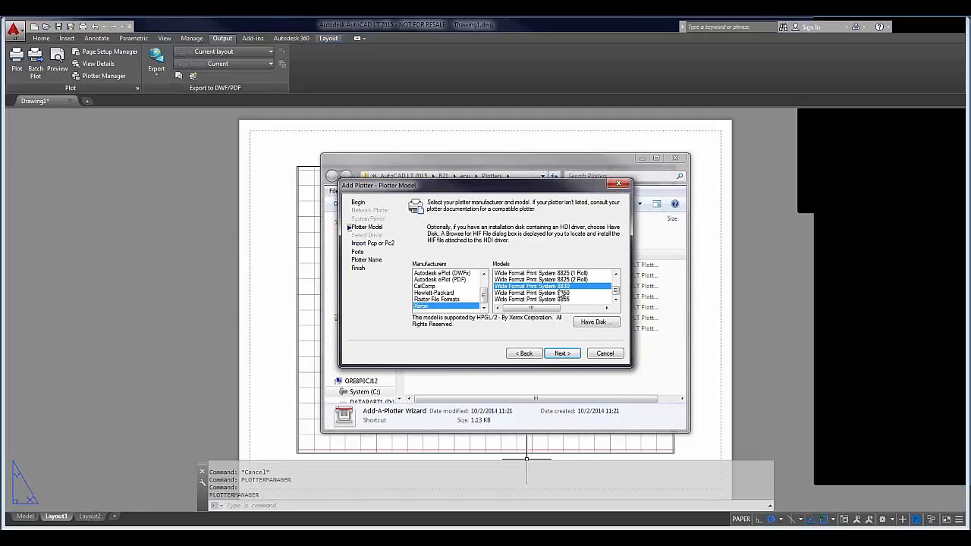
click(559, 354)
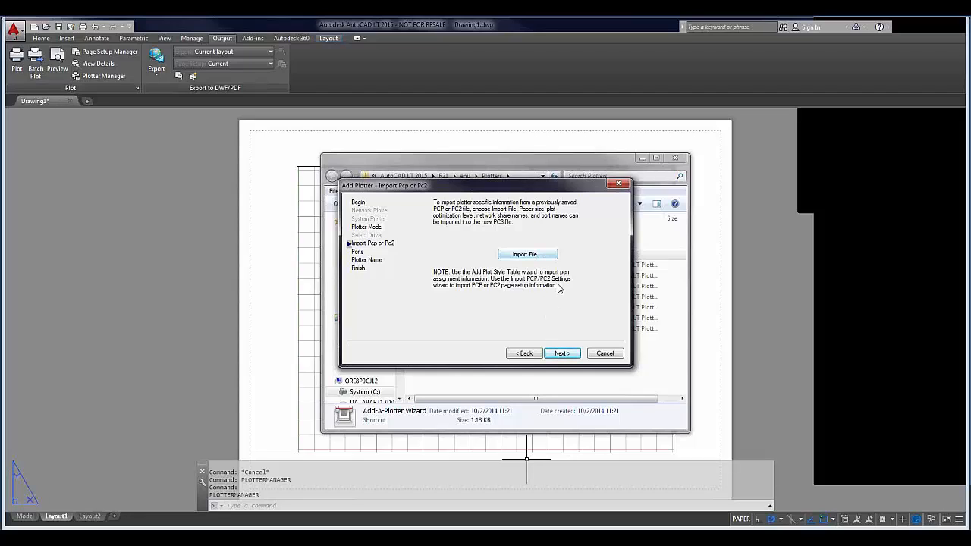
Set the new plotter to plot to file, name it Wide Format Print System 8830 File, and finish the wizard without importing settings.
click(562, 354)
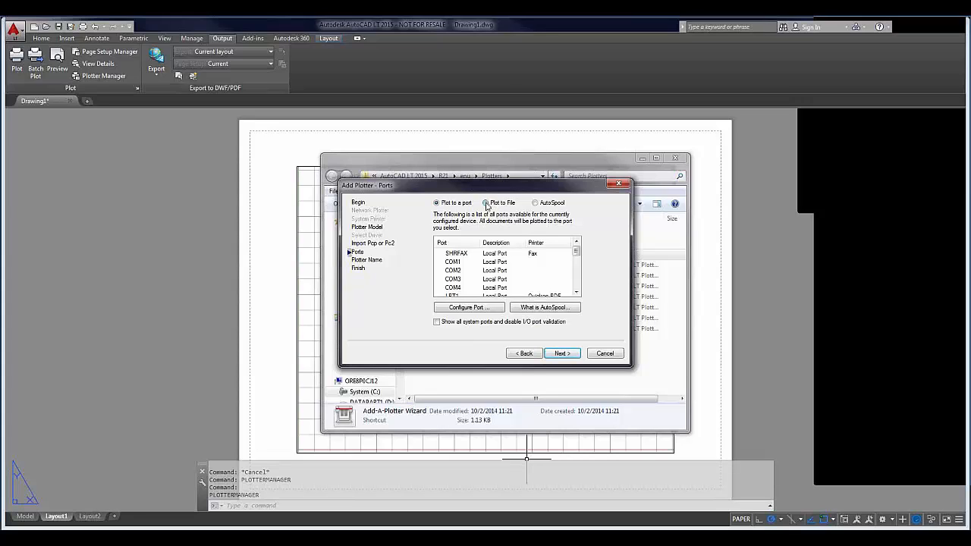
click(486, 205)
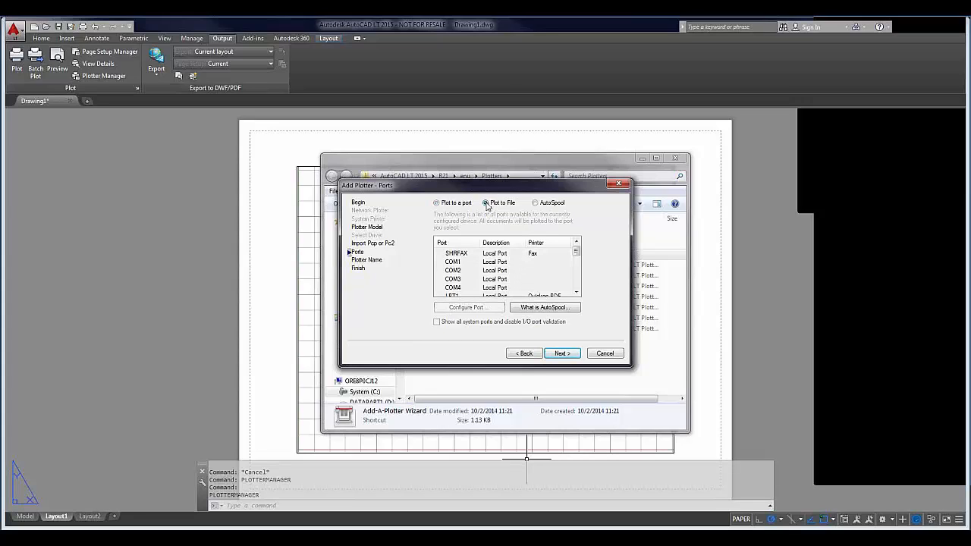
click(562, 353)
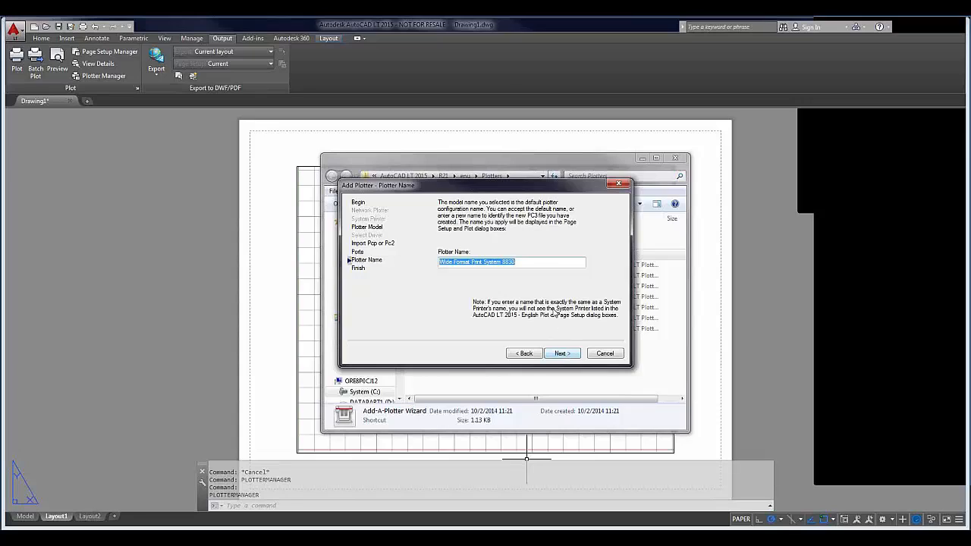
click(532, 260)
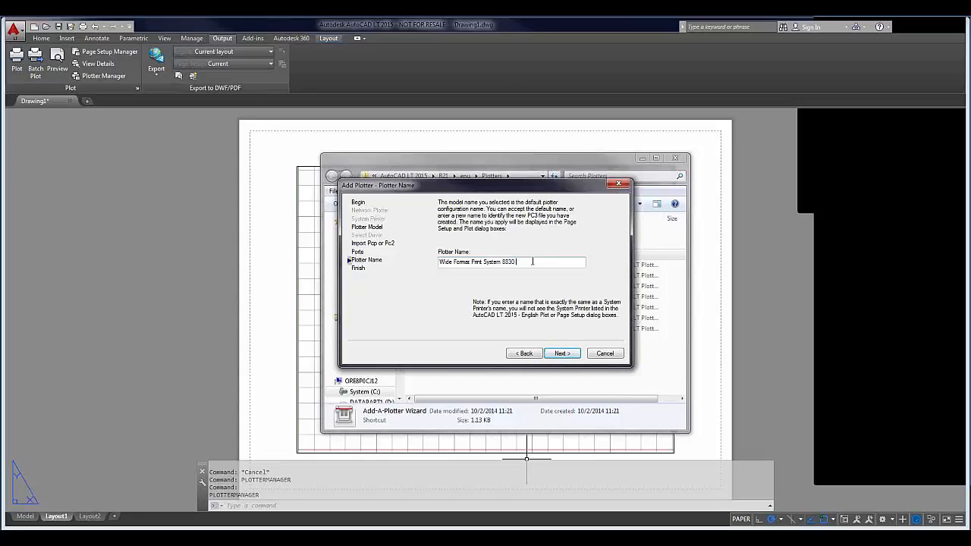
text(File)
click(573, 355)
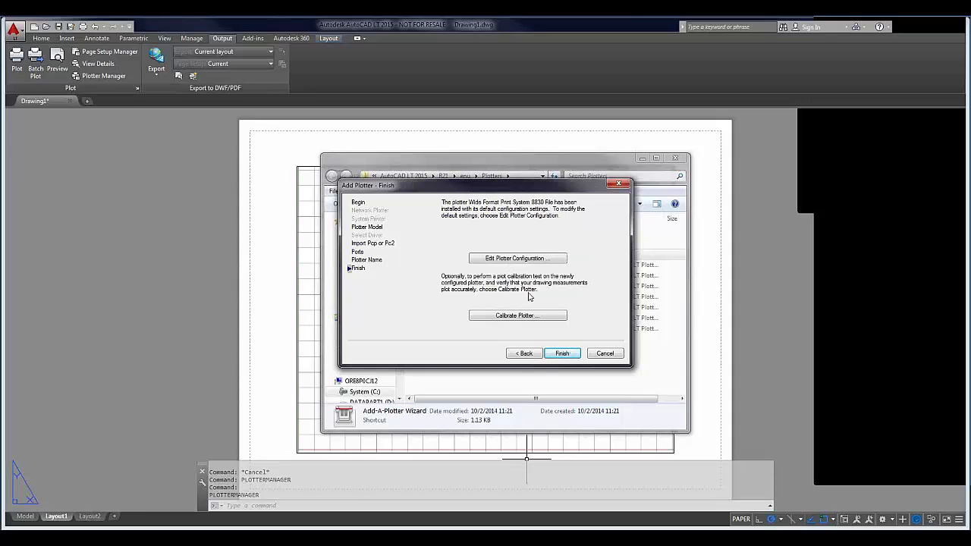
click(574, 354)
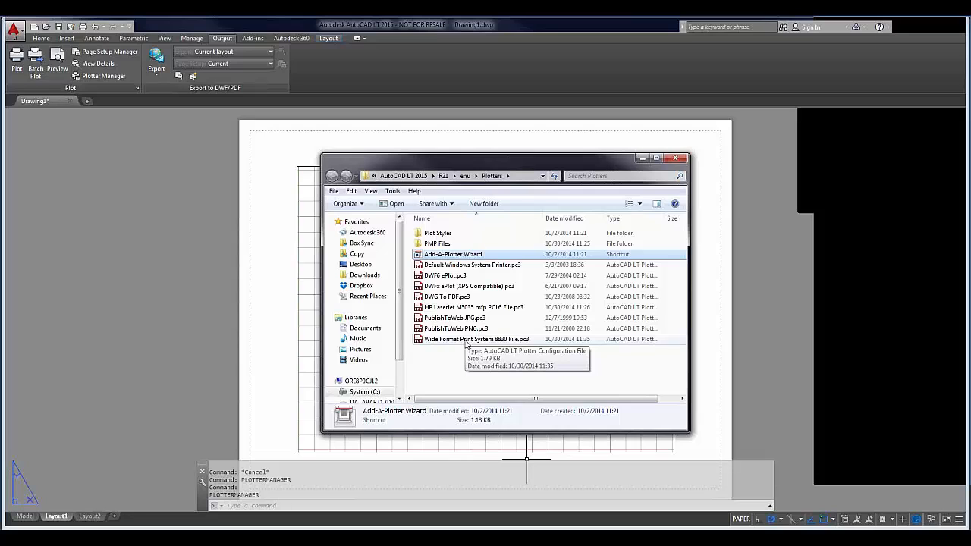
Open Wide Format Print System 8830 File.pc3, examine its available media sizes, and close the configuration editor.
double_click(465, 339)
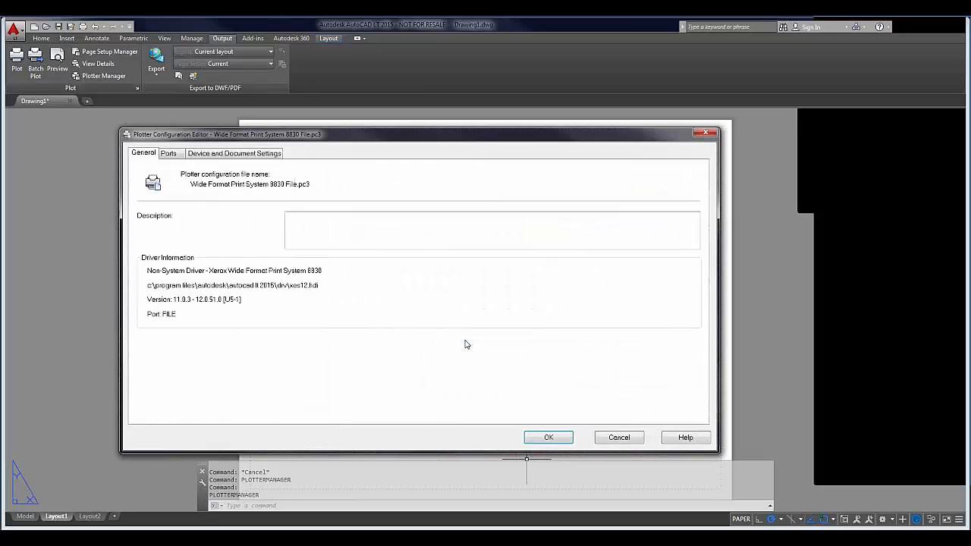
click(219, 154)
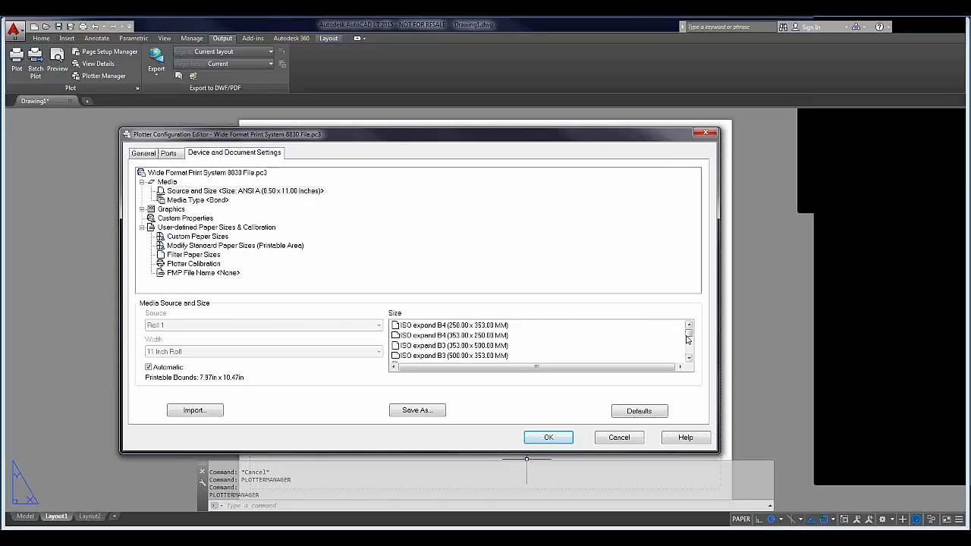
drag(692, 338, 690, 353)
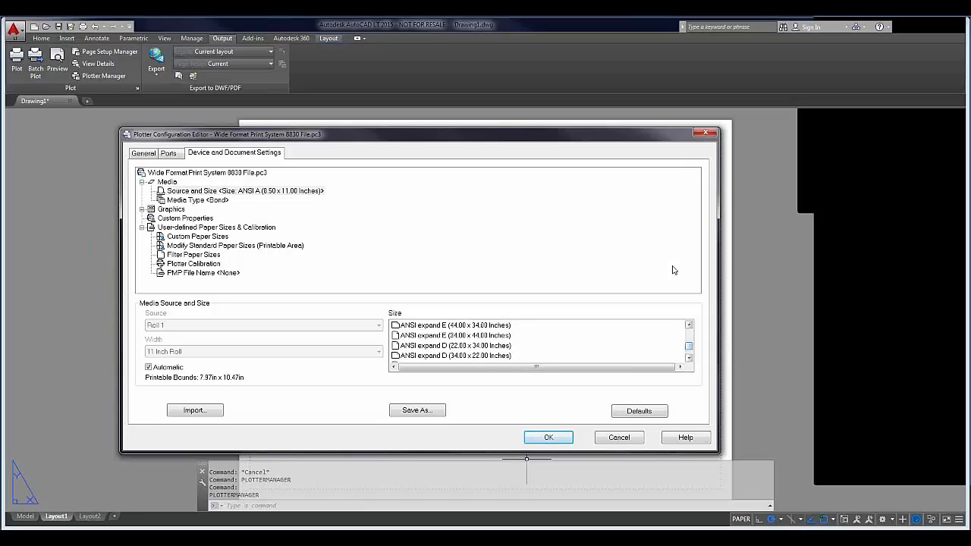
click(704, 133)
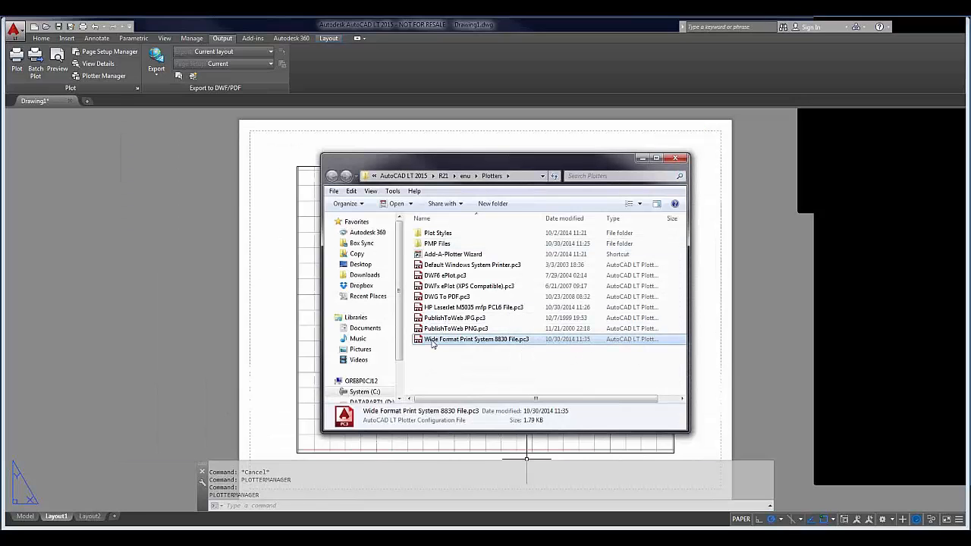
Open Wide Format Print System 8830 File.pc3 for editing and show its device and document settings.
double_click(442, 340)
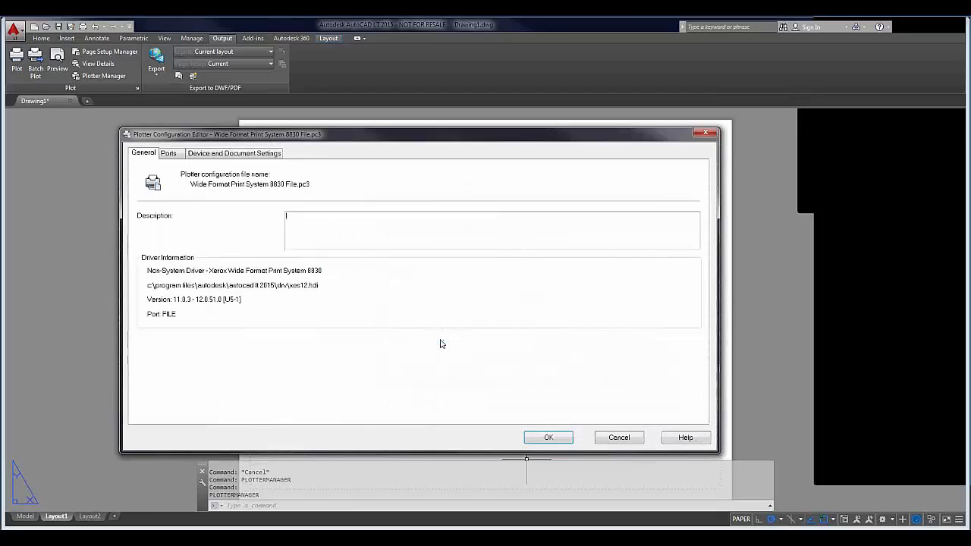
drag(216, 135, 257, 146)
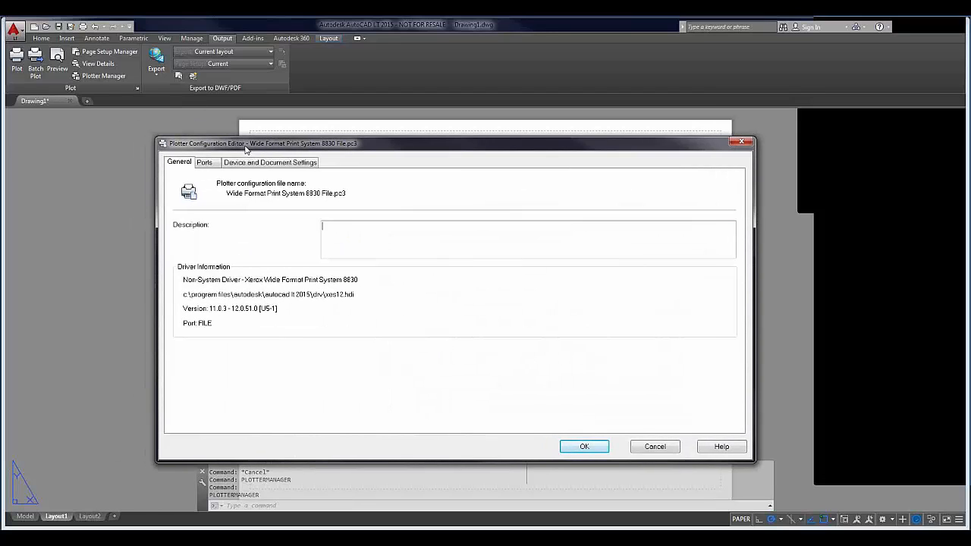
click(261, 164)
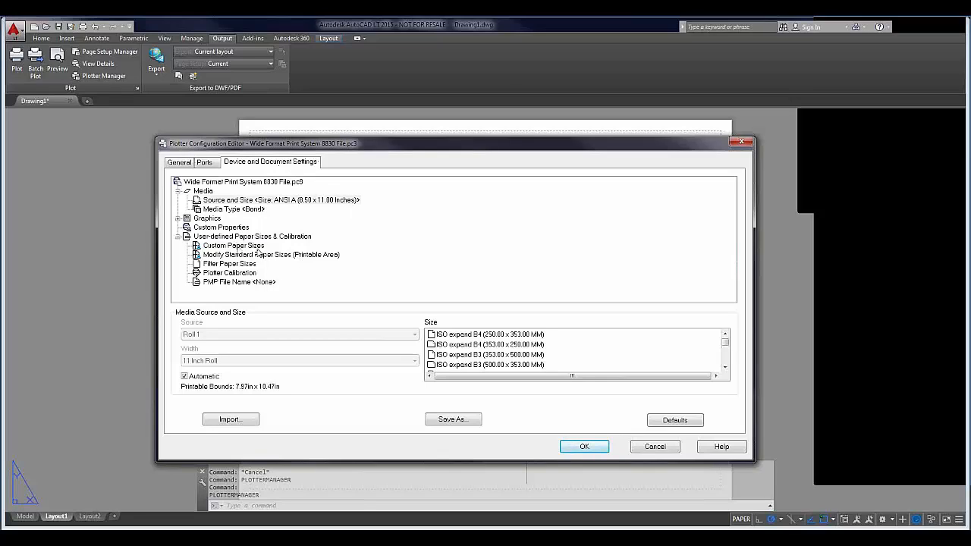
click(252, 248)
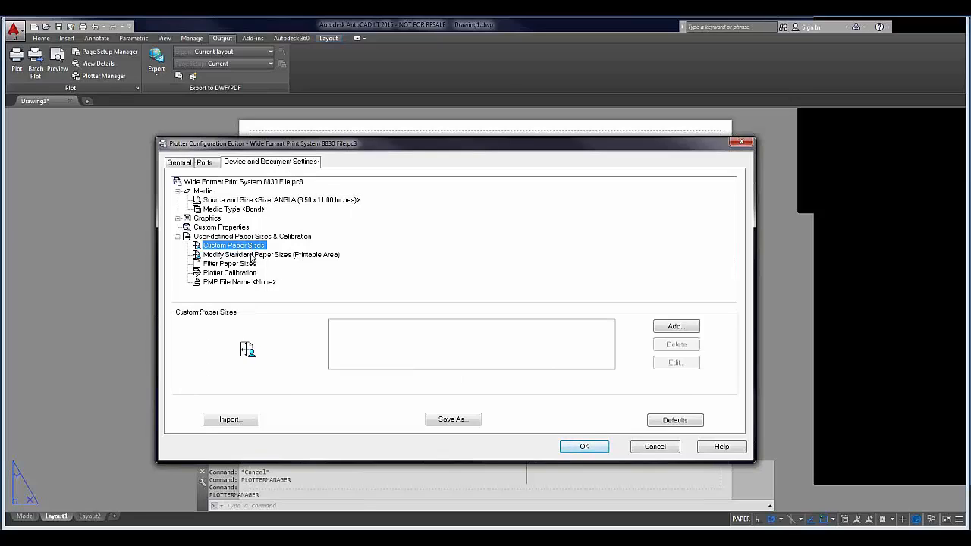
Examine the Xerox driver's custom properties, including its options, stamps and advanced settings, and close them without changes.
click(228, 227)
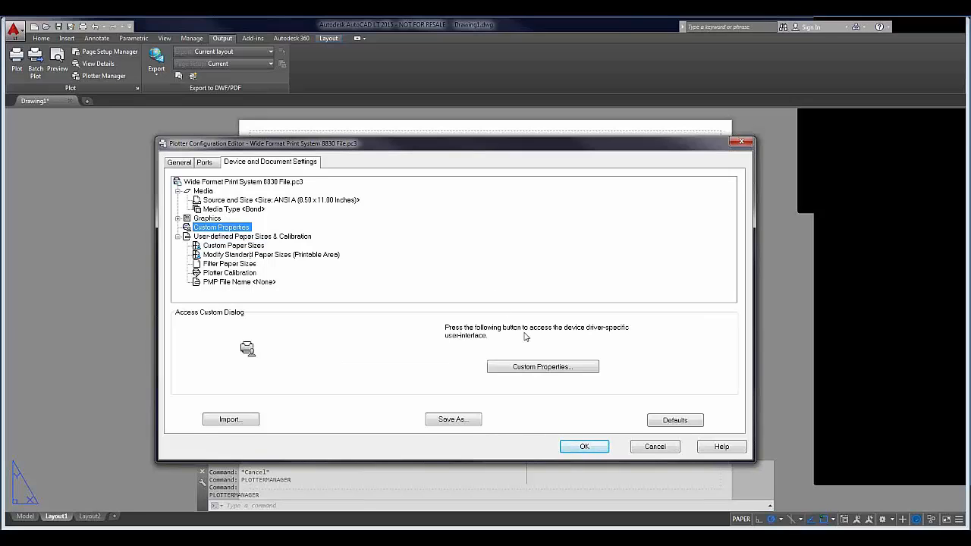
click(553, 367)
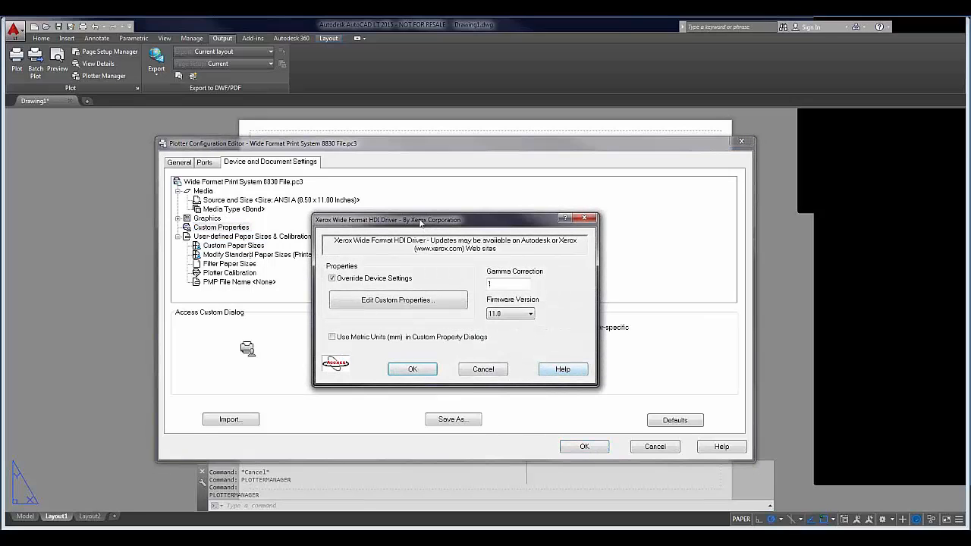
drag(421, 221, 329, 201)
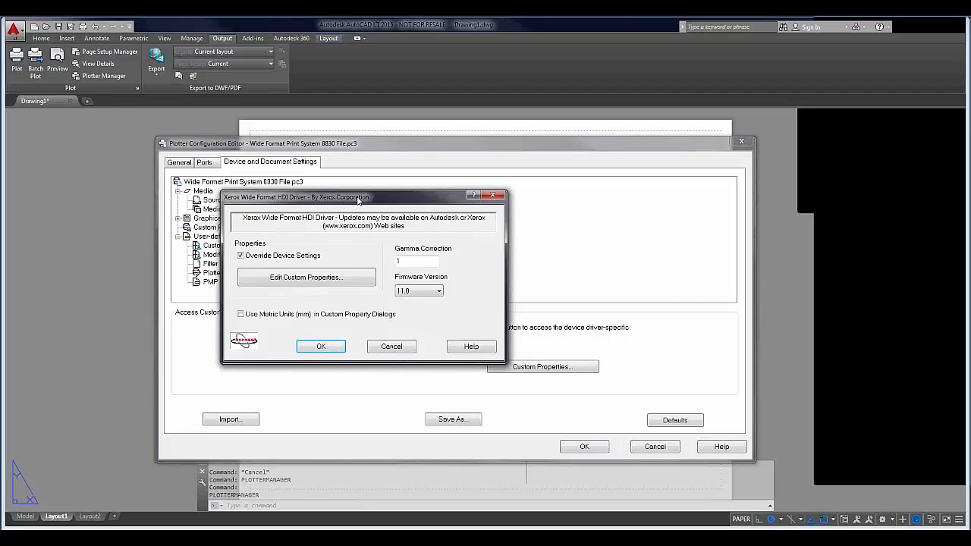
drag(410, 203, 432, 193)
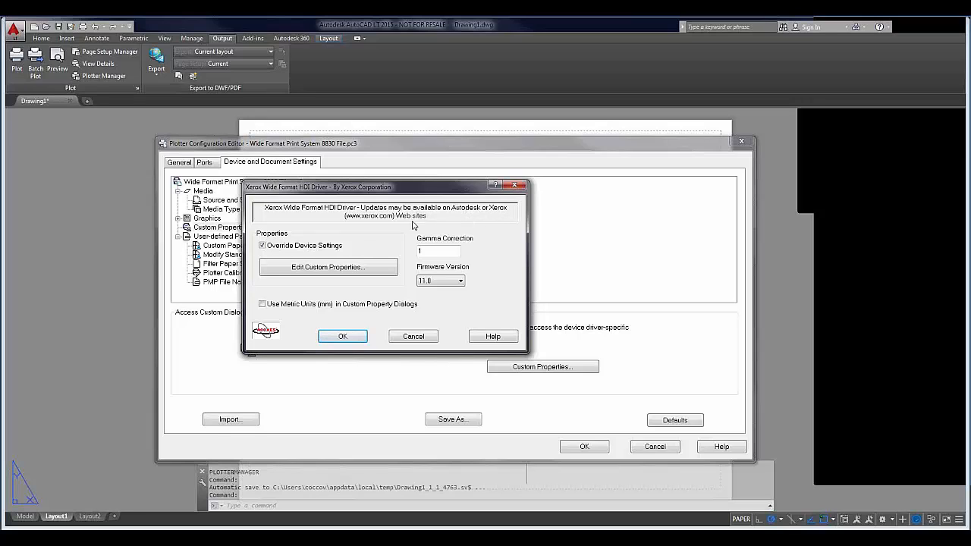
click(364, 271)
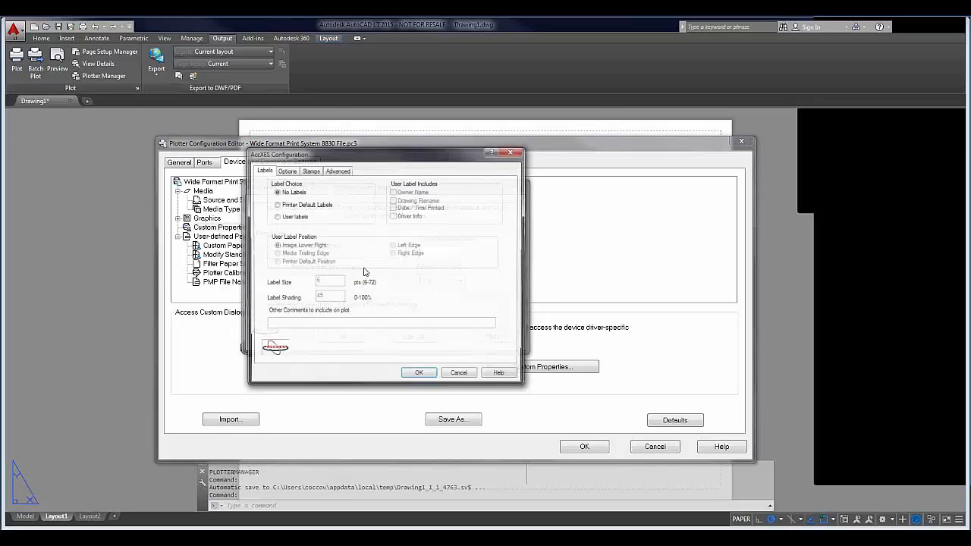
drag(315, 157, 560, 172)
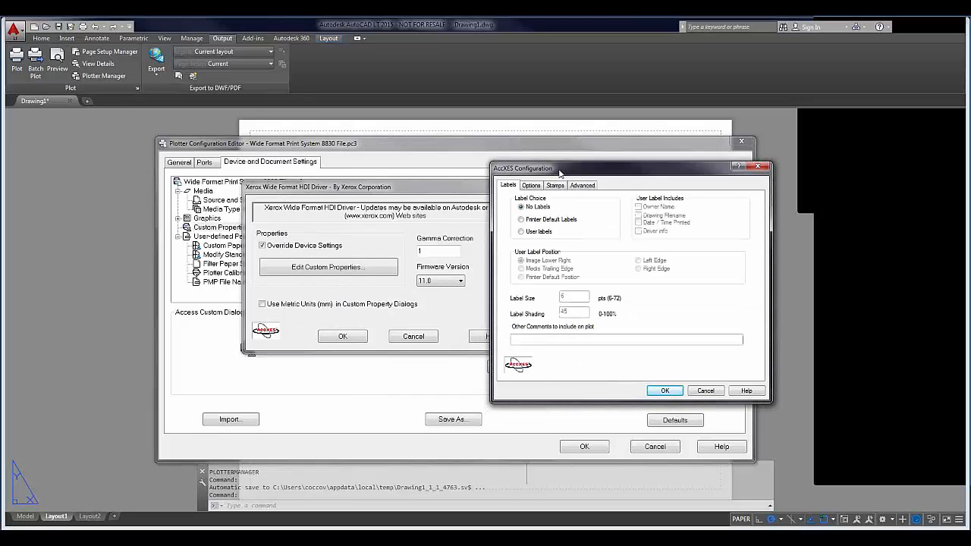
click(532, 186)
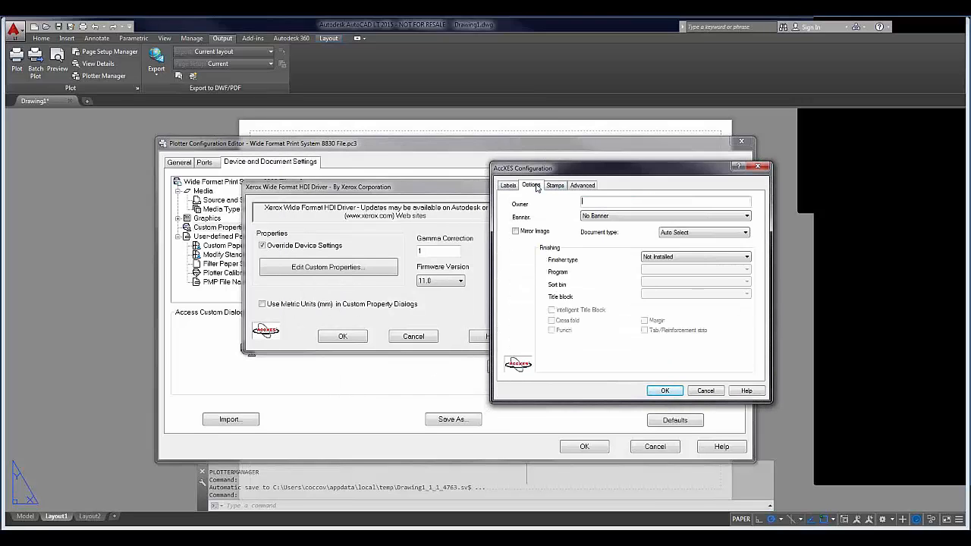
click(554, 186)
click(576, 186)
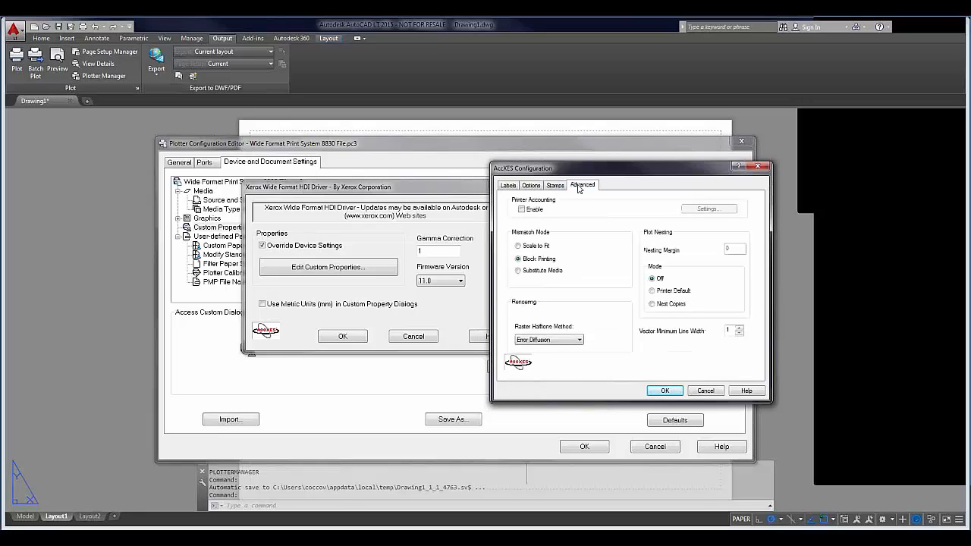
click(707, 391)
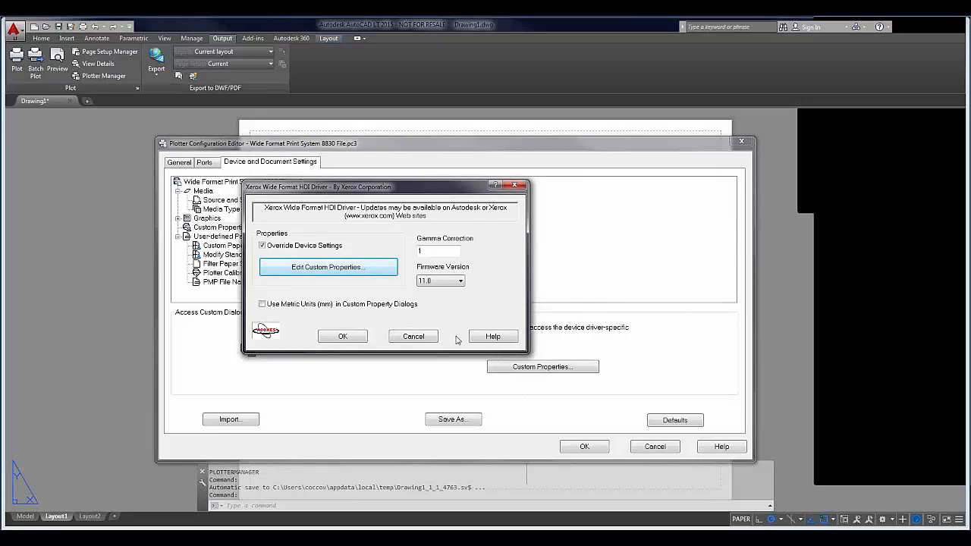
click(402, 342)
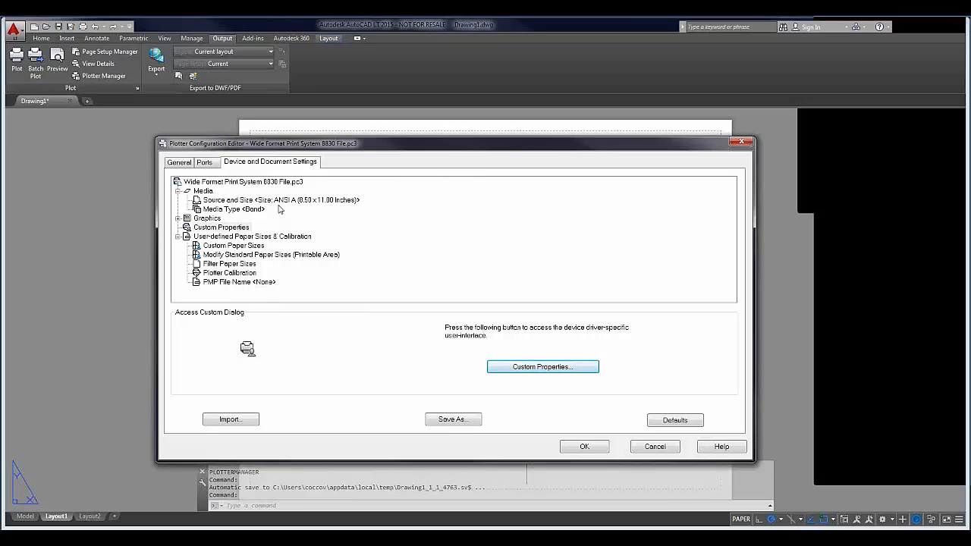
Start a custom paper size from scratch with a width of 13 and a height of 36 inches.
click(242, 247)
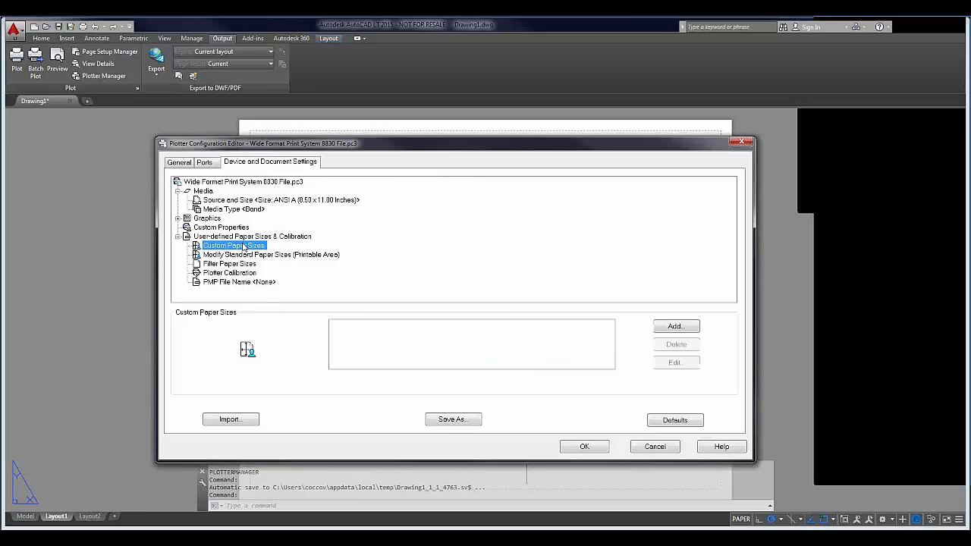
click(677, 327)
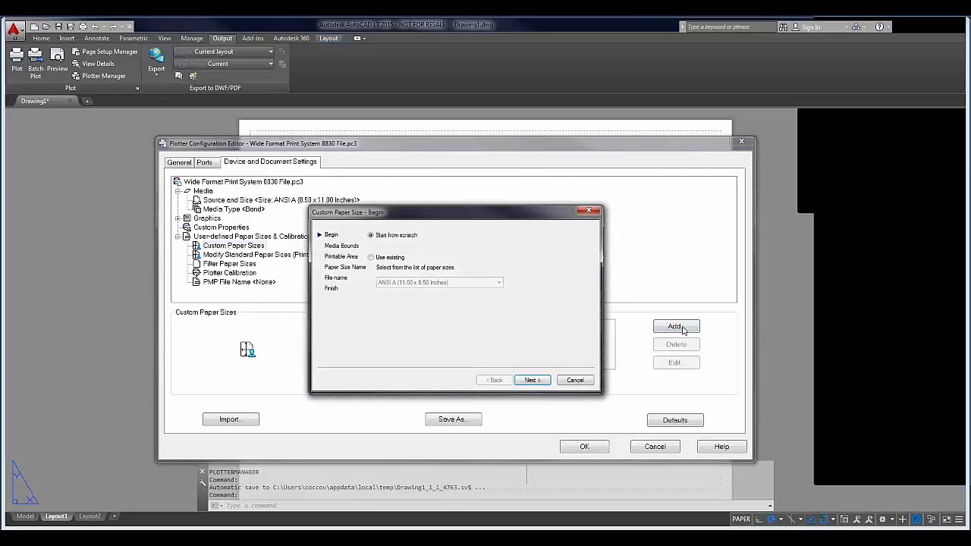
click(541, 382)
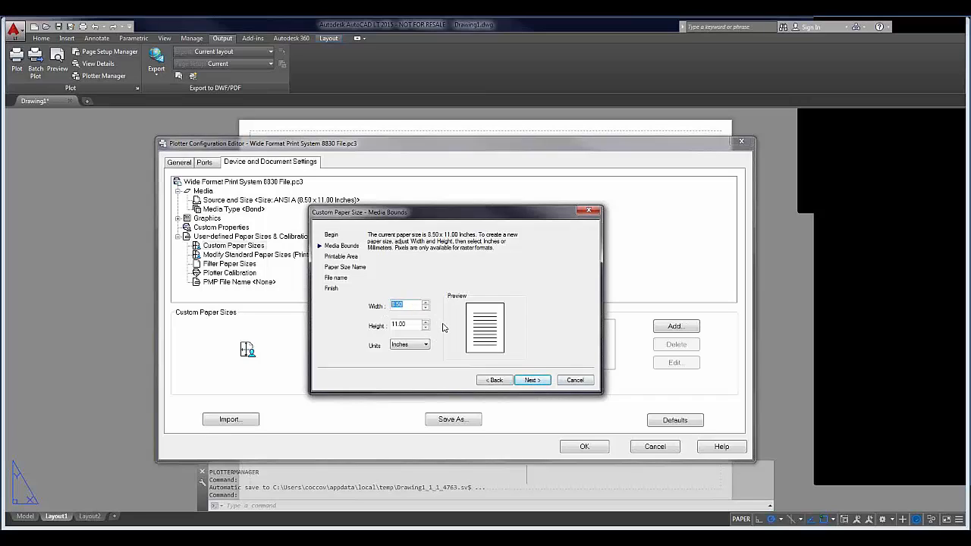
text(13)
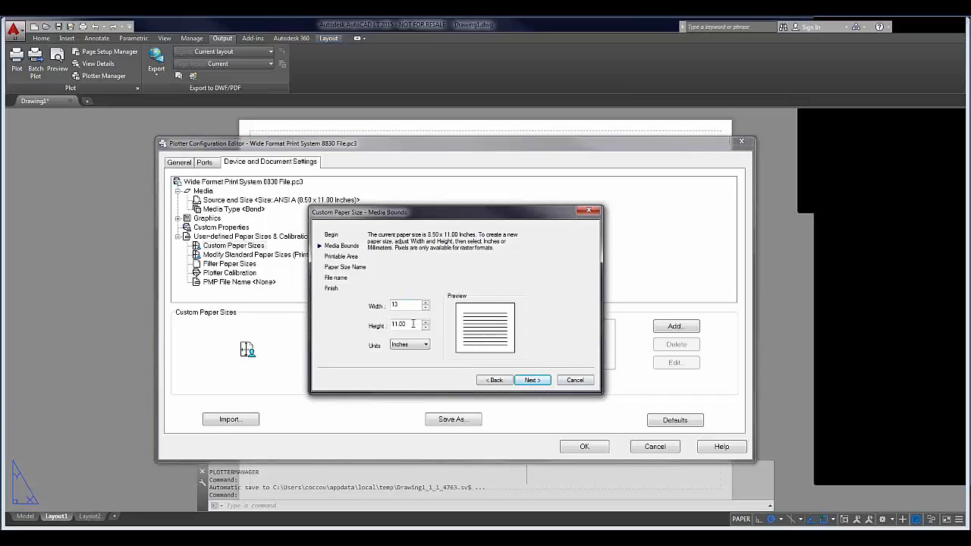
key(Tab)
text(36)
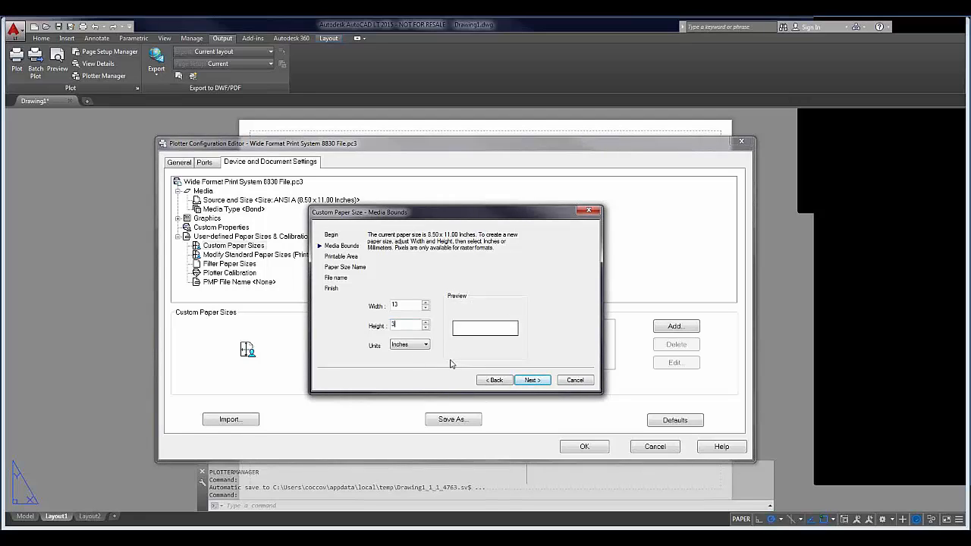
click(531, 380)
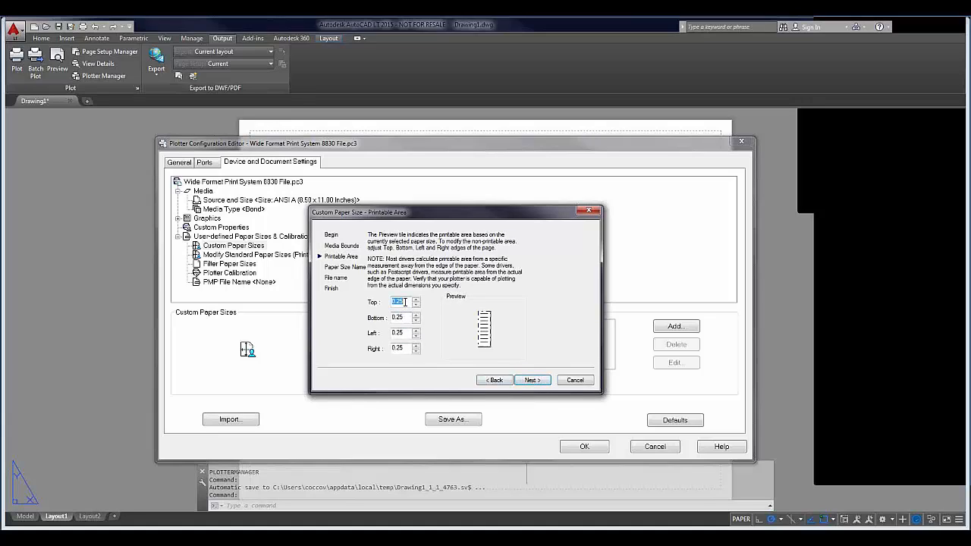
Accept the default printable area, paper size name, PMP file name and Roll 1 source, and finish creating the custom paper size.
click(533, 380)
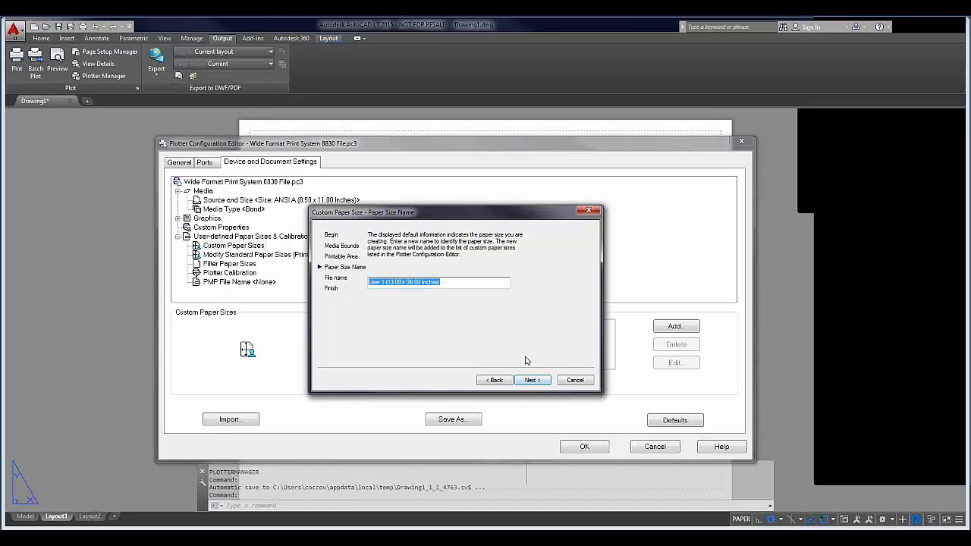
click(534, 380)
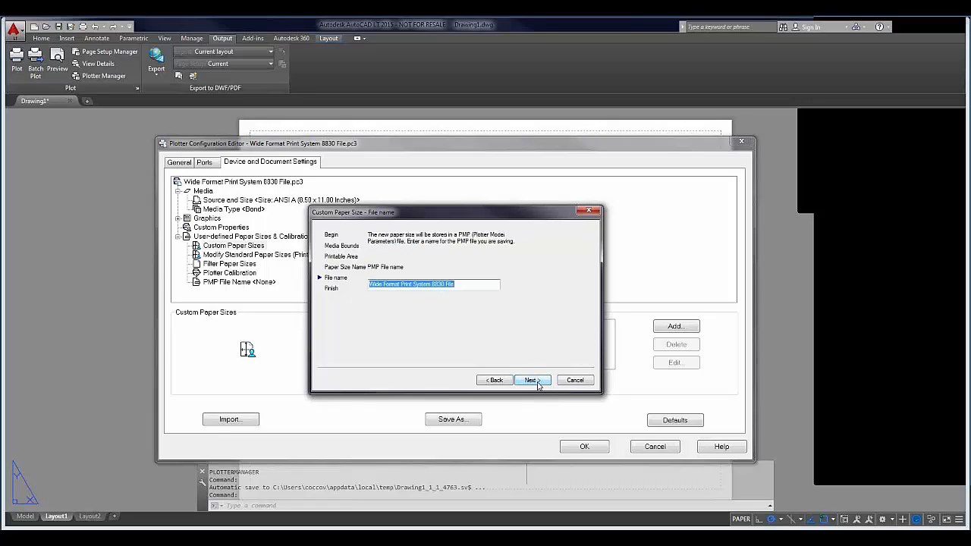
click(536, 384)
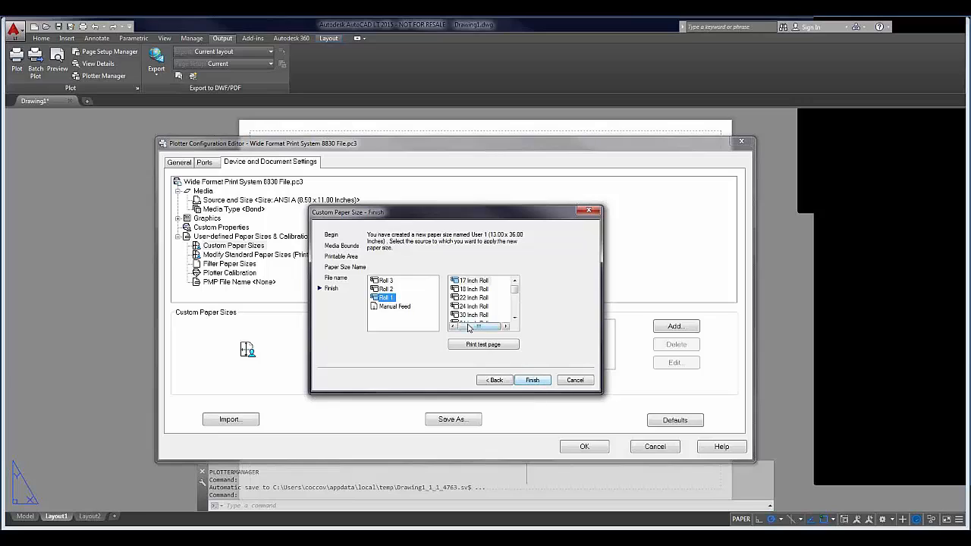
click(534, 380)
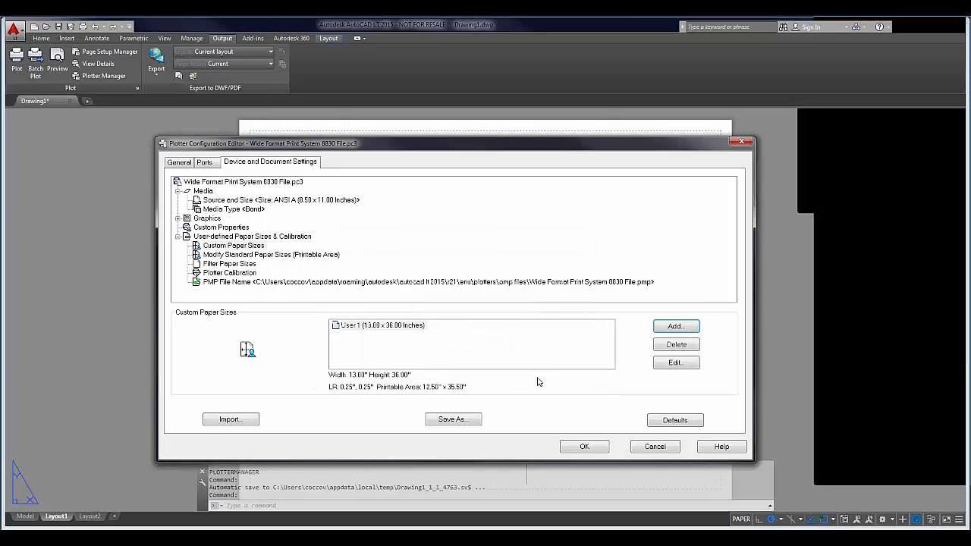
Review the plotter's media sizes, media types and custom paper size, and save the Xerox plotter configuration.
click(220, 201)
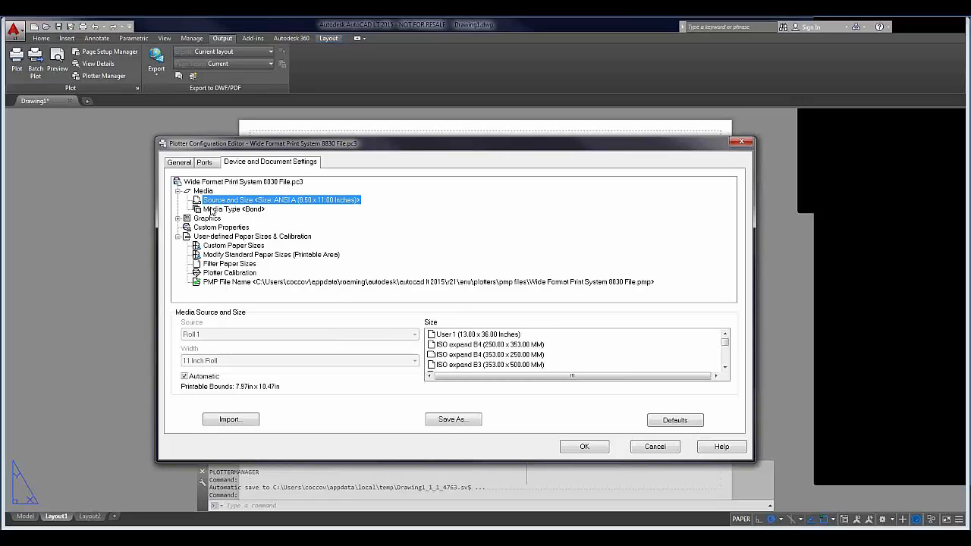
click(213, 210)
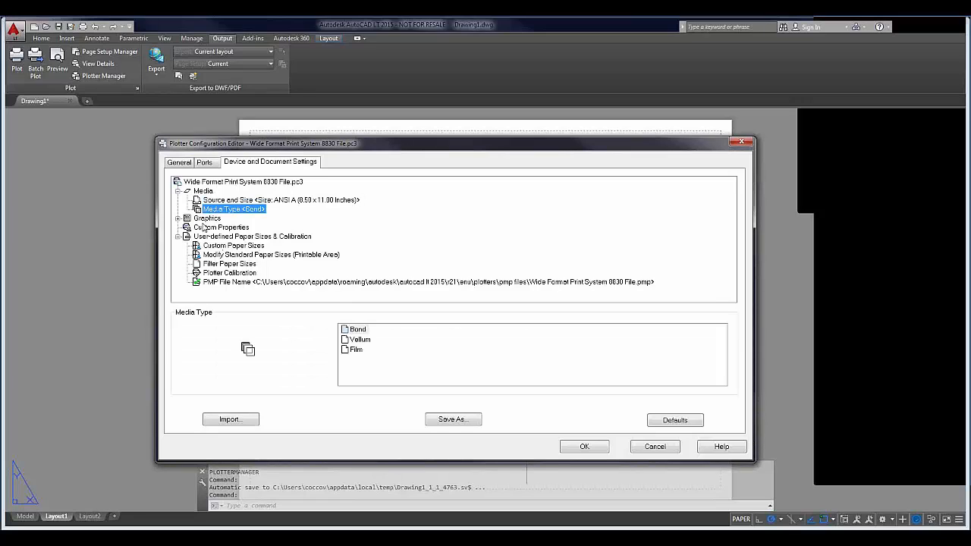
click(221, 246)
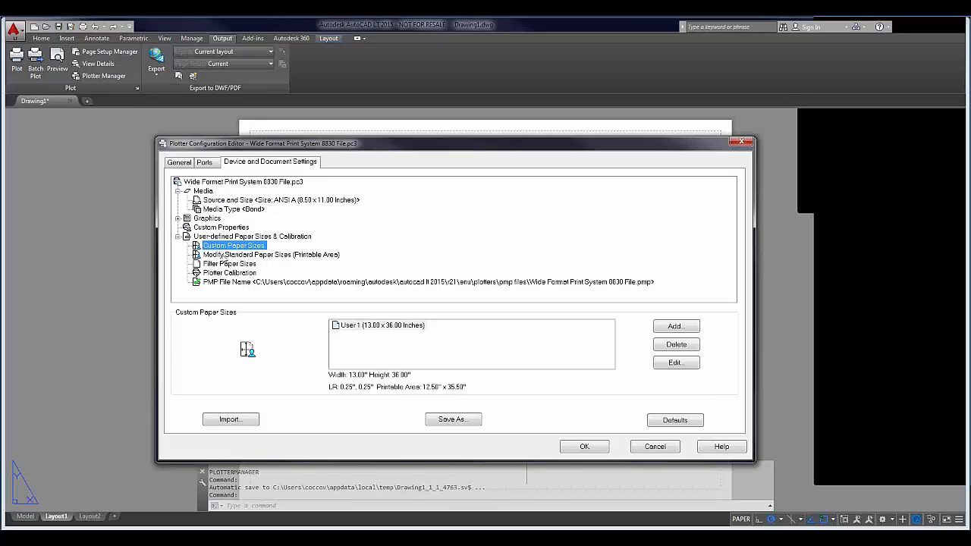
click(220, 254)
click(219, 246)
click(649, 446)
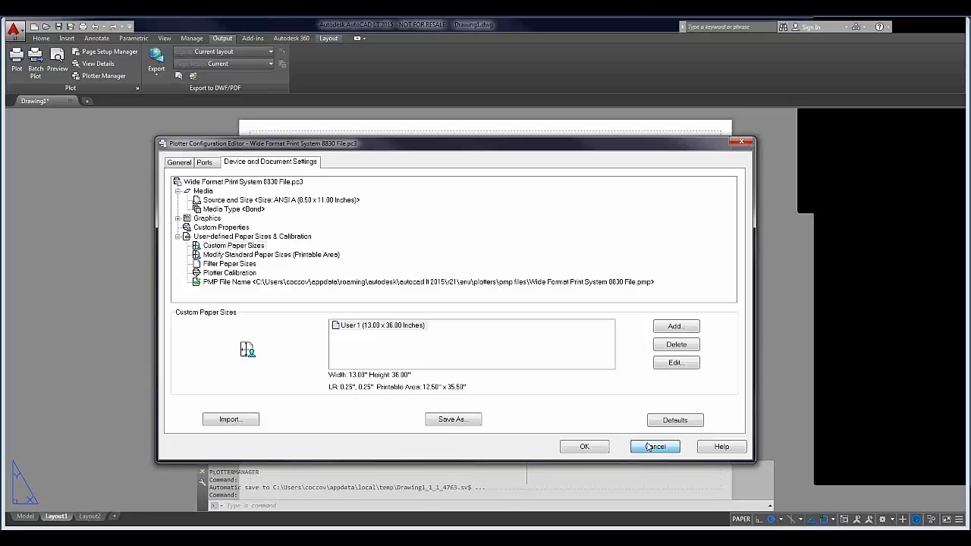
click(583, 446)
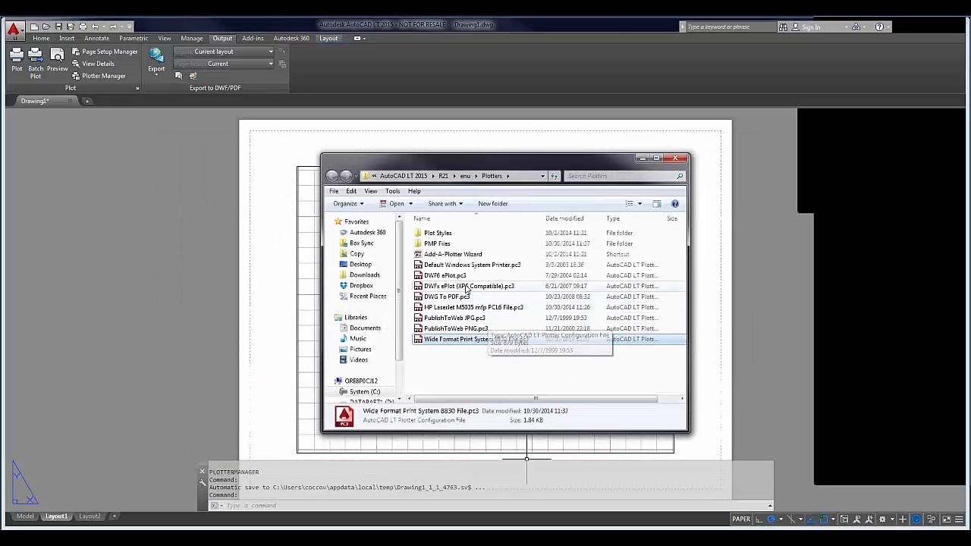
Open DWG To PDF.pc3 and examine its graphics settings and modifiable standard paper sizes.
double_click(463, 296)
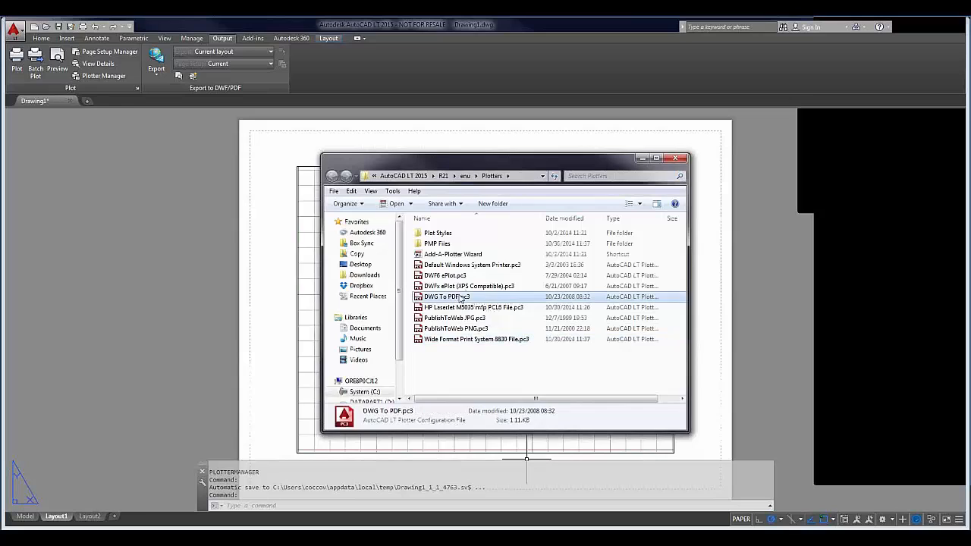
click(276, 162)
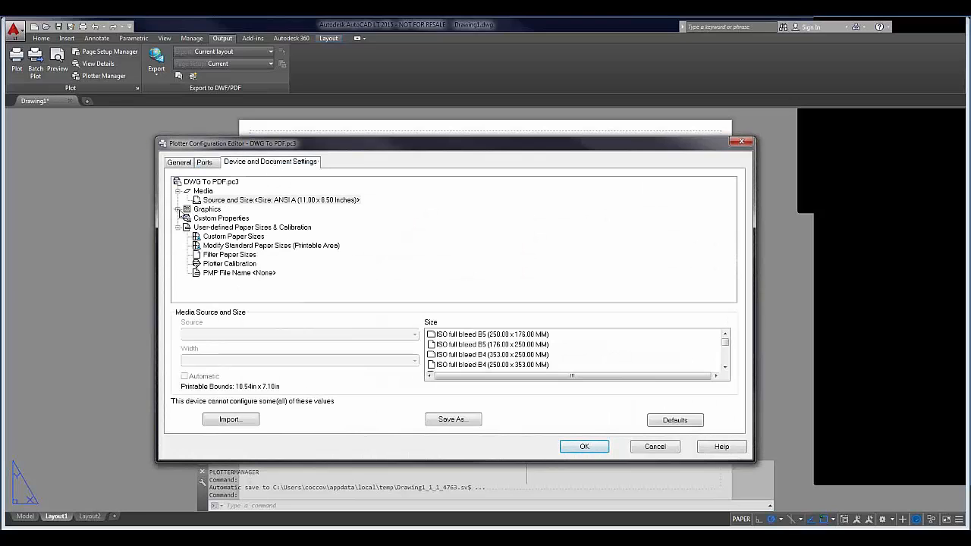
click(179, 210)
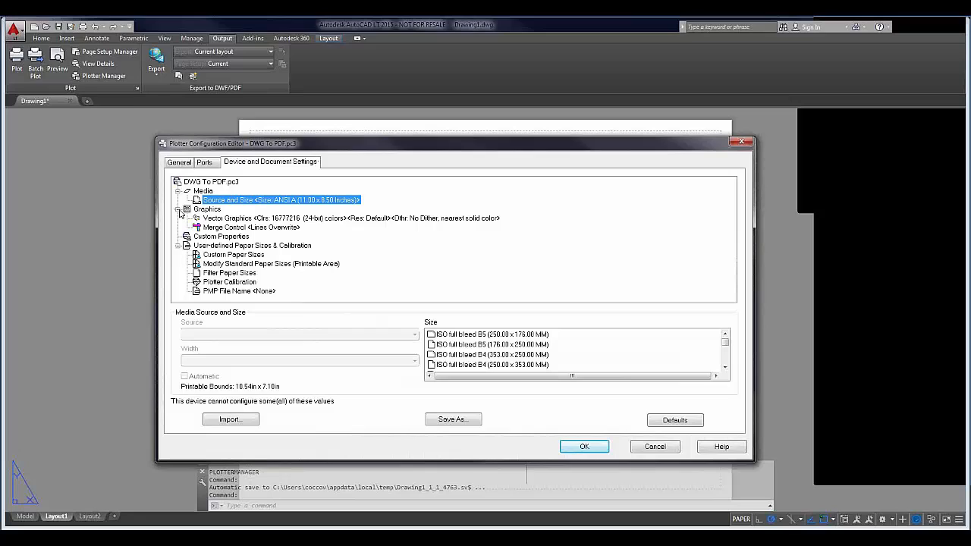
click(204, 263)
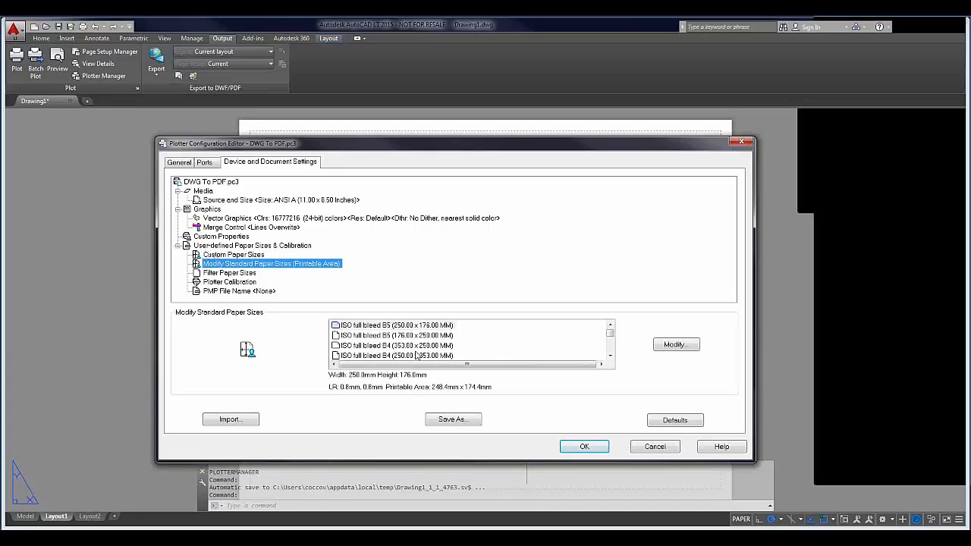
mouse_move(610, 334)
mouse_down()
mouse_move(614, 351)
mouse_move(616, 336)
mouse_up()
Review the DWG To PDF custom properties and the list of TrueType fonts eligible for capture, and close both without changes.
click(207, 238)
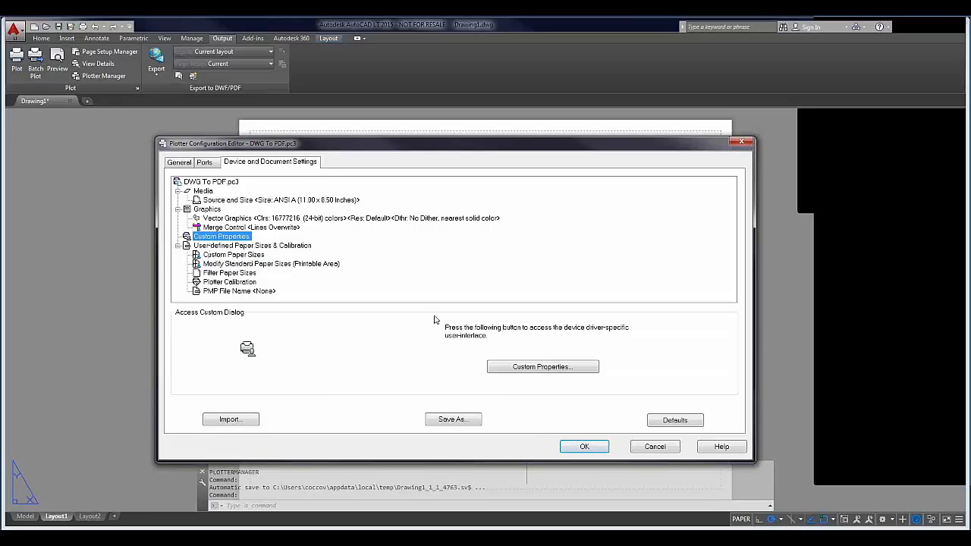
click(525, 367)
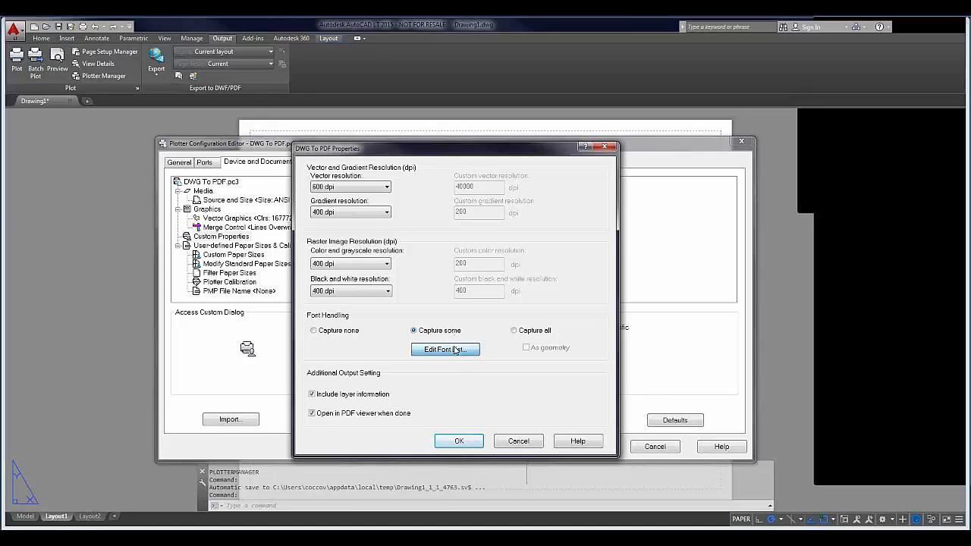
click(453, 353)
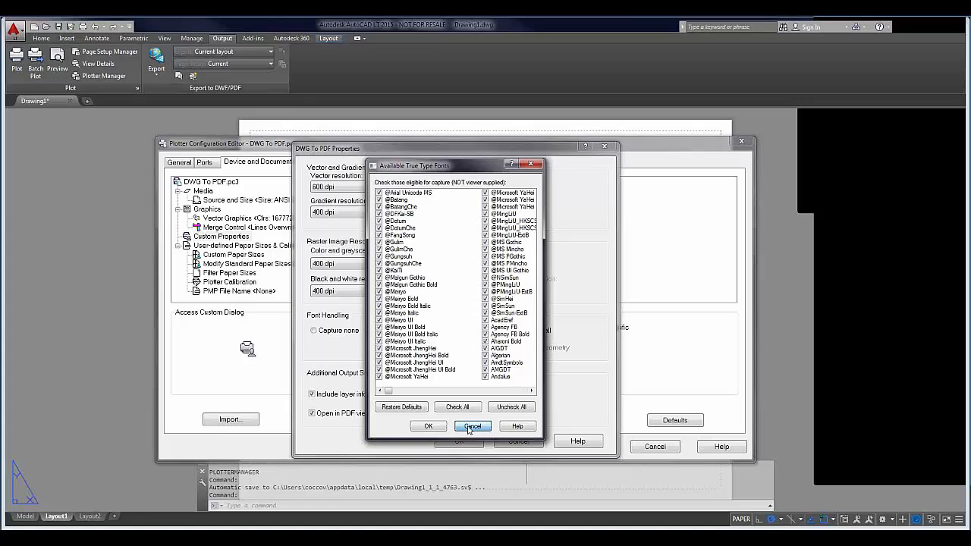
click(470, 428)
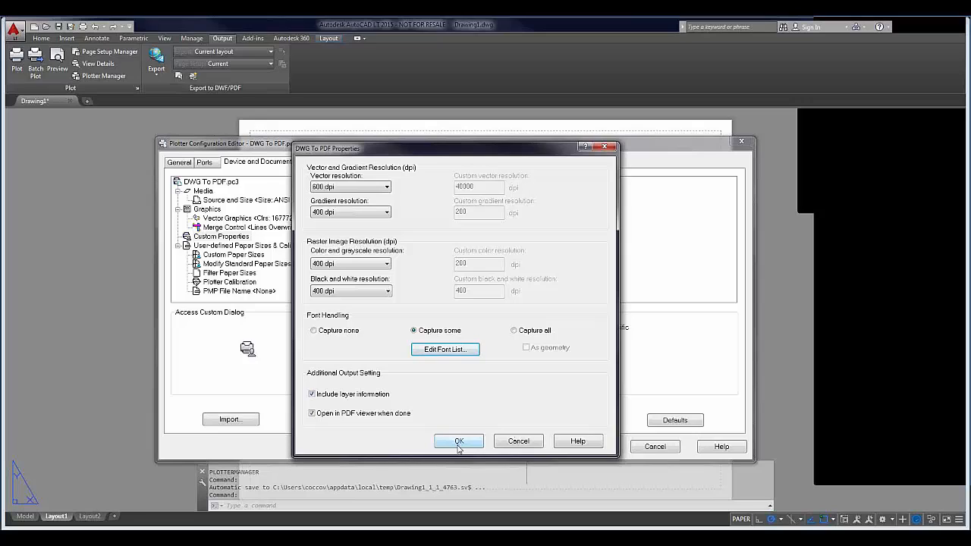
click(529, 443)
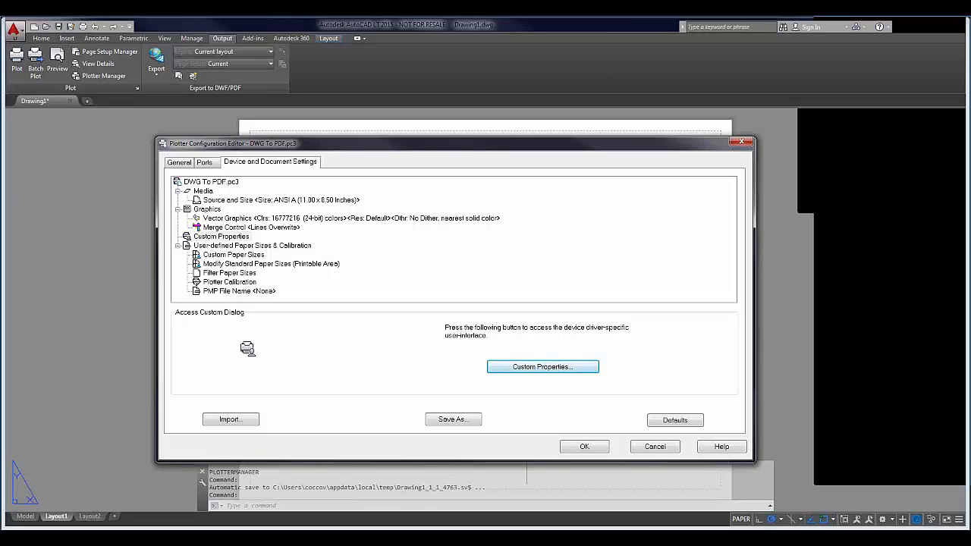
click(864, 119)
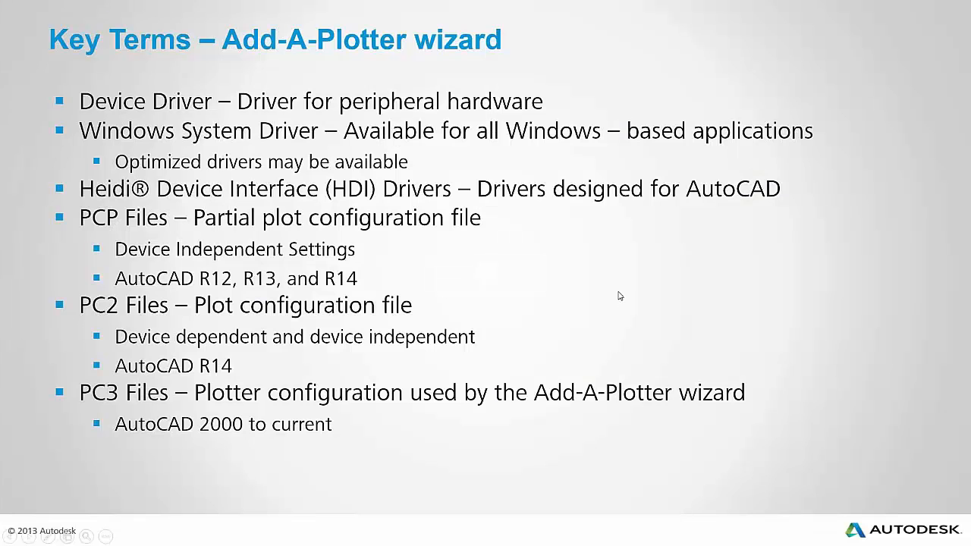
key(Right)
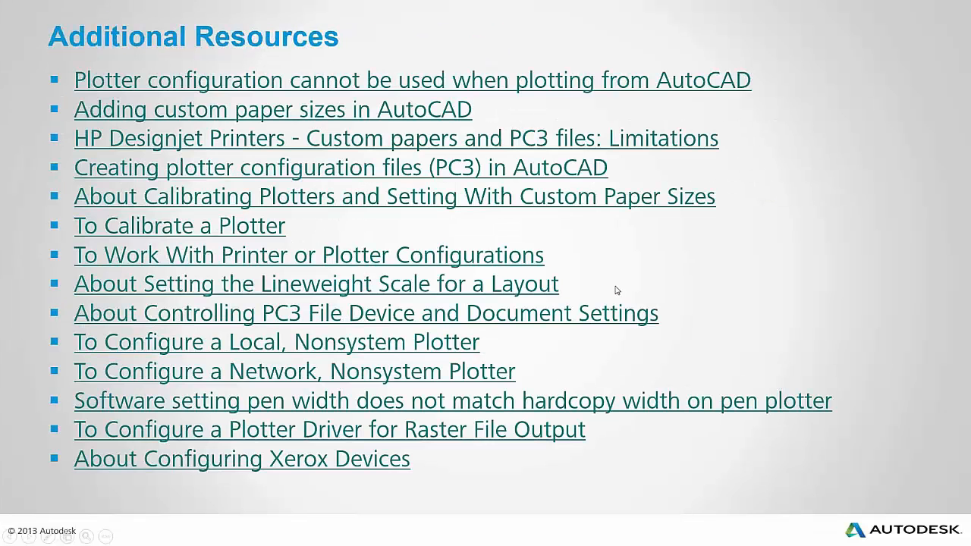